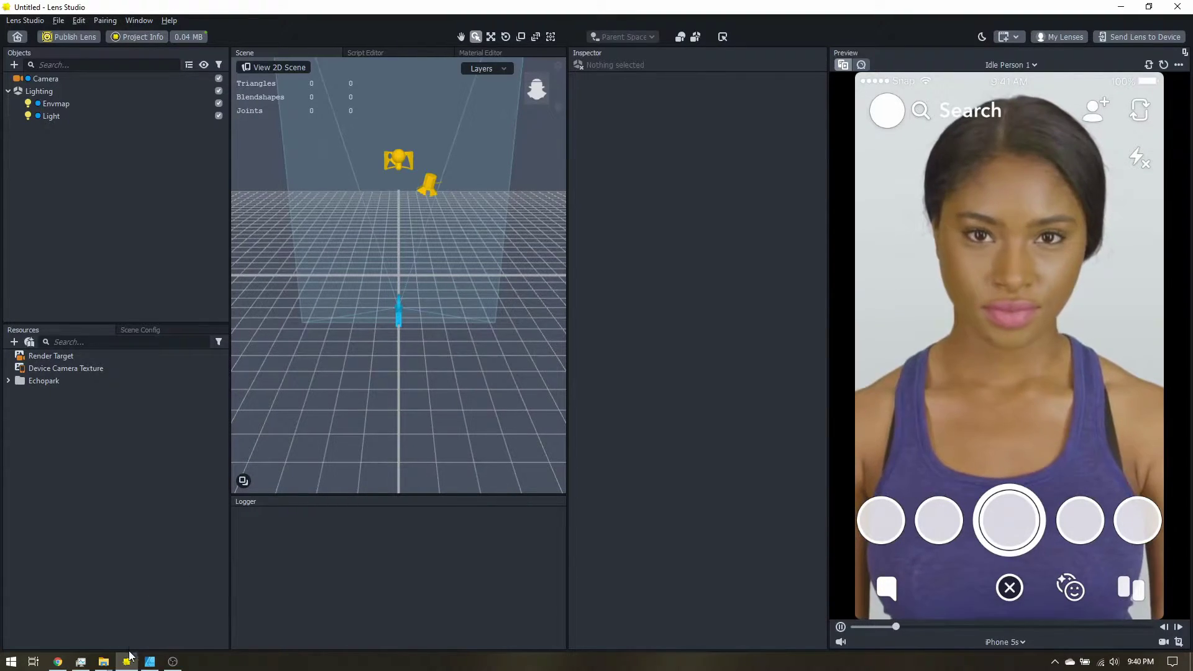
Switch to the browser showing the Lens Studio 3.1 download page.
{"action": "left_click", "coordinate": [57, 661]}
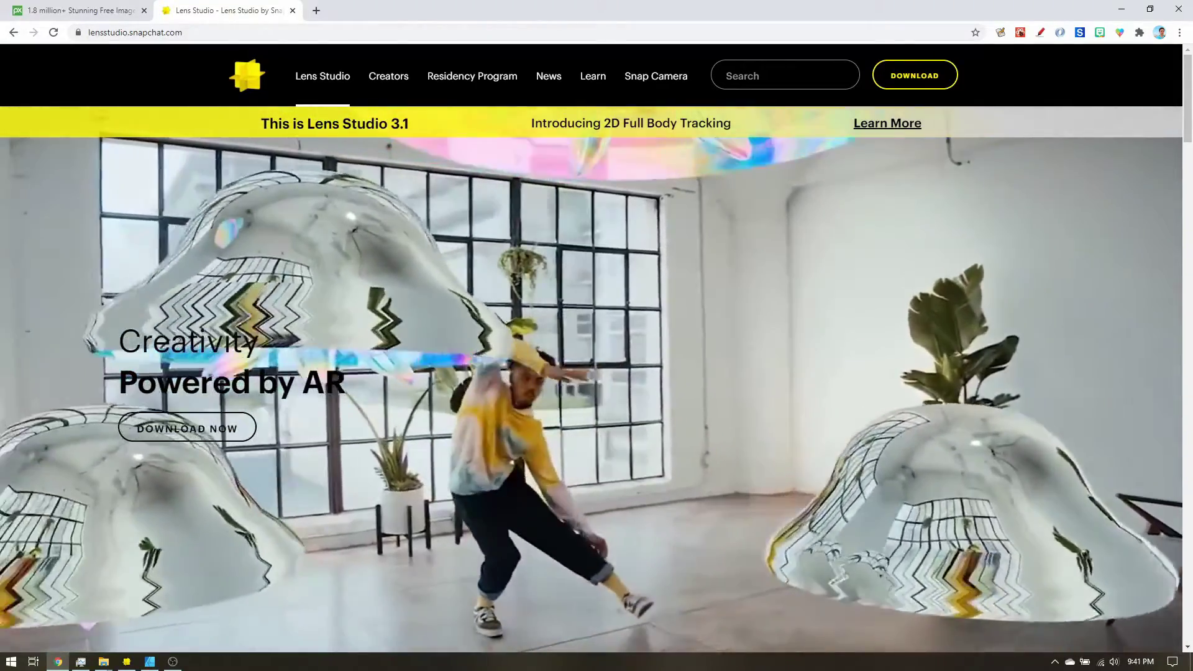
Search the Lens Studio site for 'face mesh' and open the Face Mesh template result.
{"action": "left_click", "coordinate": [777, 75]}
{"action": "type", "text": "face "}
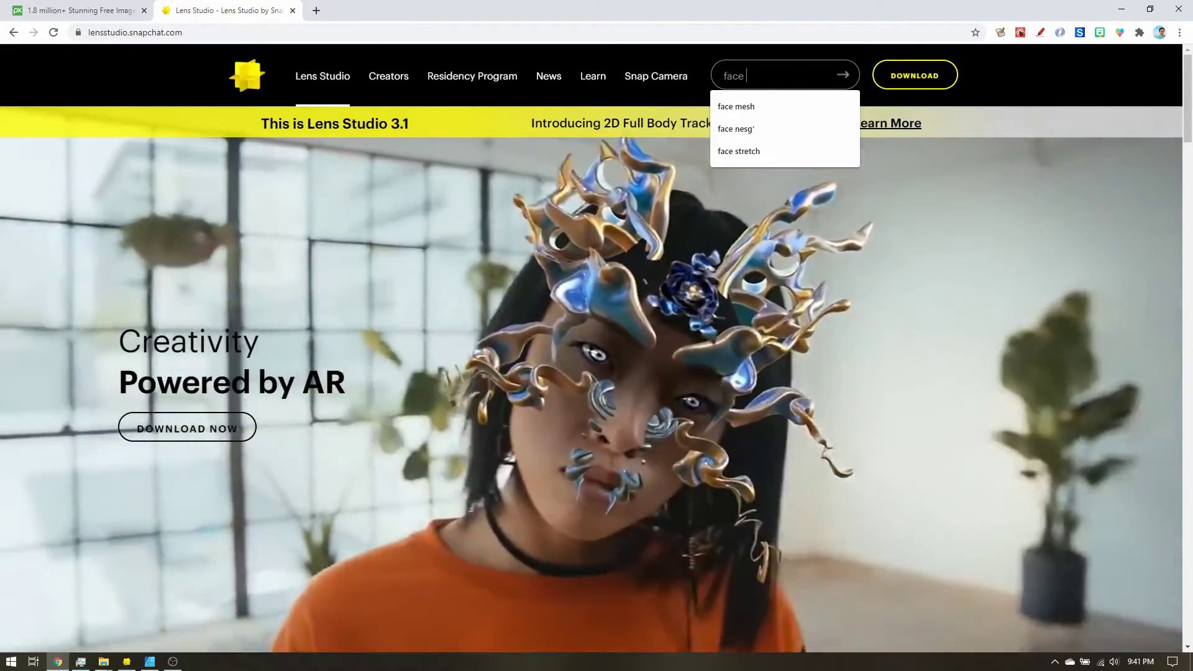
{"action": "type", "text": "mesh"}
{"action": "key", "text": "Return"}
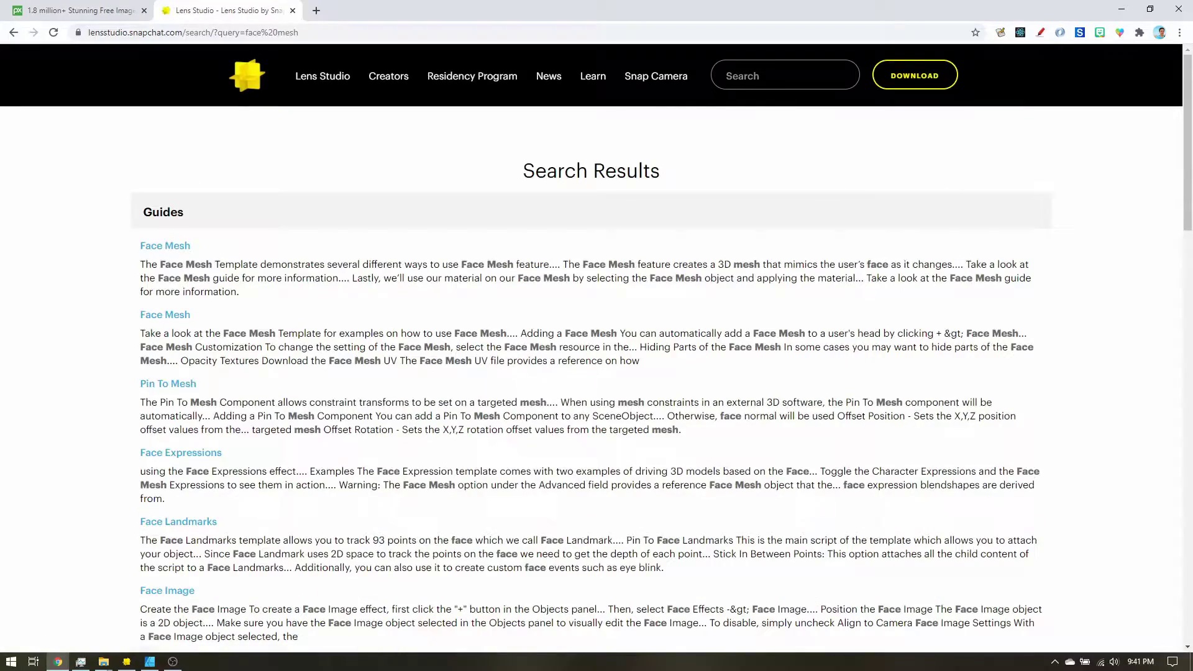
{"action": "left_click", "coordinate": [151, 249]}
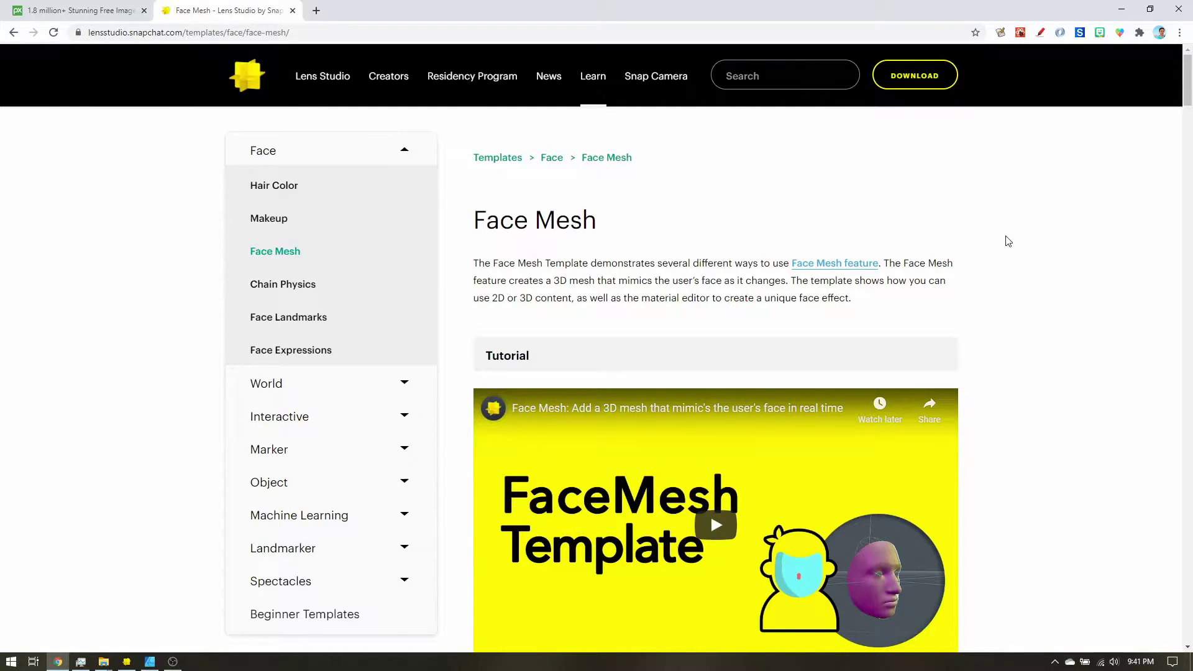
{"action": "scroll", "coordinate": [1008, 241], "scroll_direction": "down", "scroll_amount": 4}
{"action": "scroll", "coordinate": [1007, 241], "scroll_direction": "up", "scroll_amount": 4}
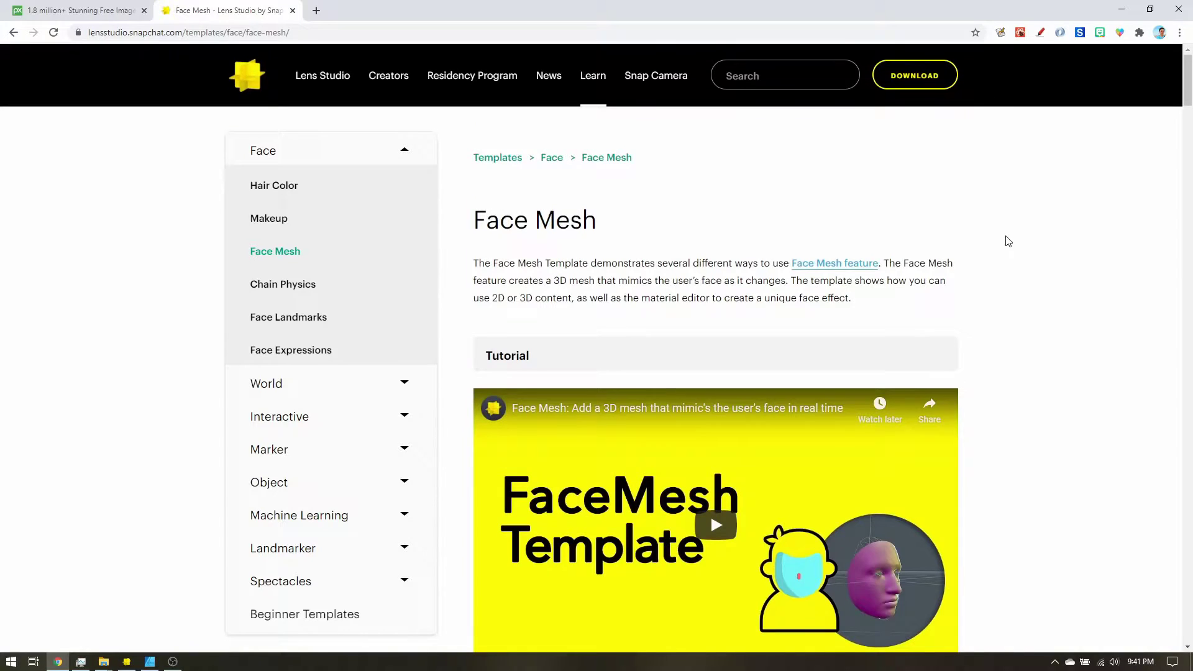
Open the Face Mesh feature guide and scroll to the 'Download the Face Mesh UV' section.
{"action": "left_click", "coordinate": [853, 266]}
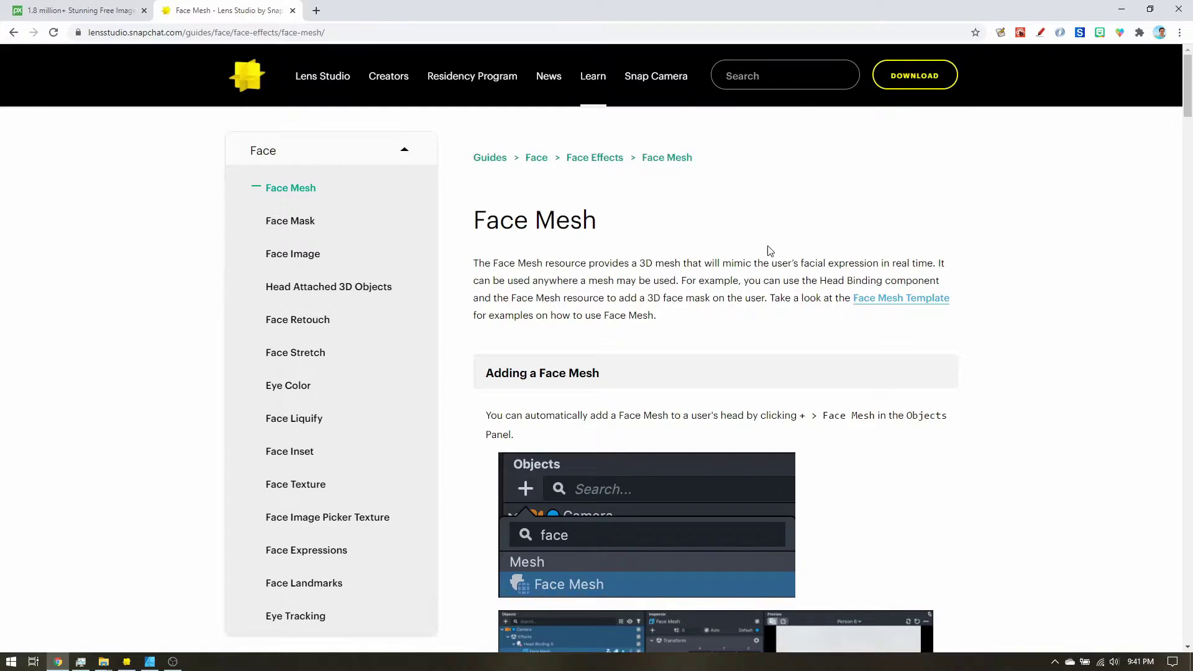
{"action": "scroll", "coordinate": [770, 250], "scroll_direction": "down", "scroll_amount": 20}
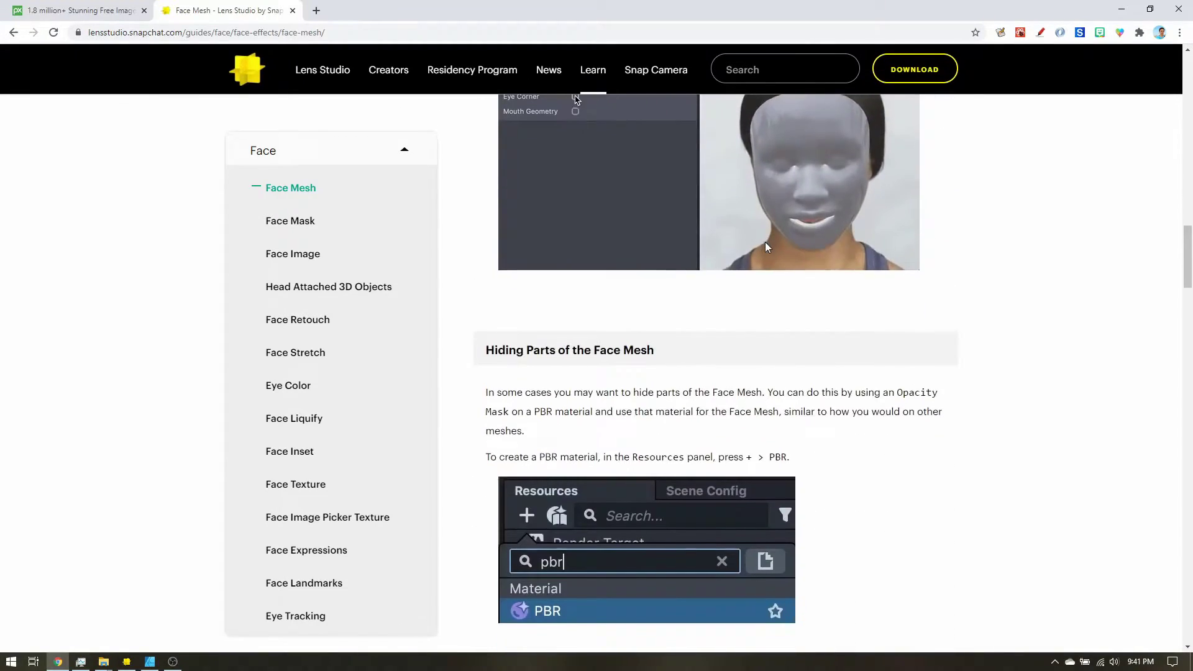
{"action": "scroll", "coordinate": [766, 247], "scroll_direction": "down", "scroll_amount": 20}
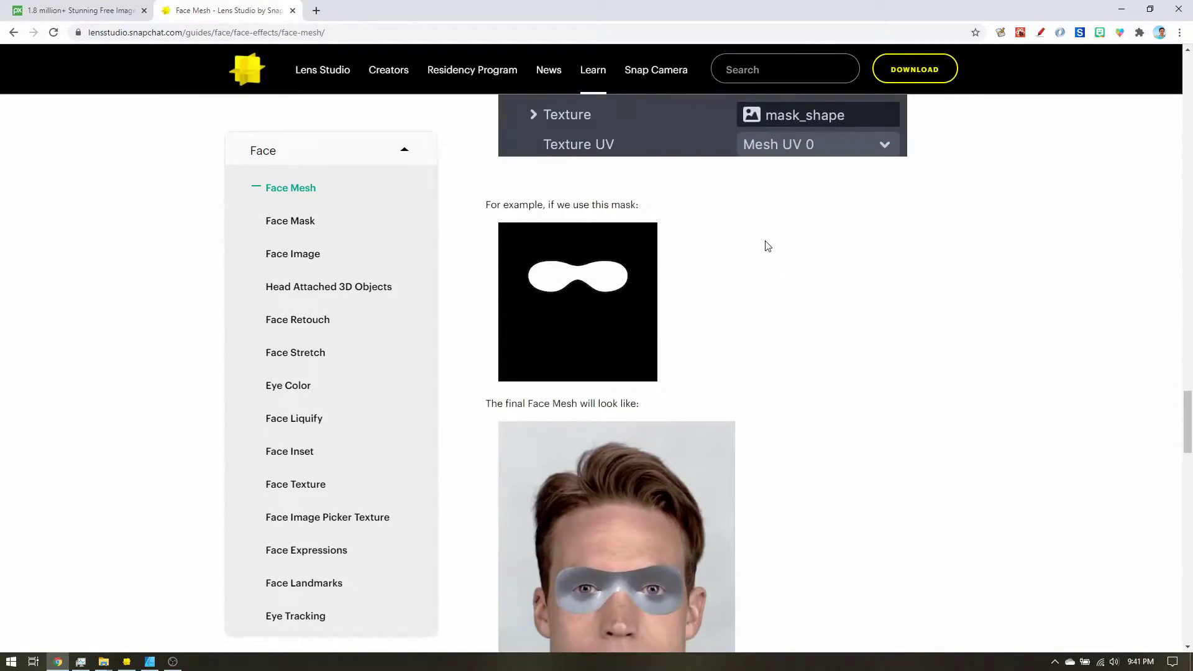
{"action": "scroll", "coordinate": [766, 245], "scroll_direction": "down", "scroll_amount": 11}
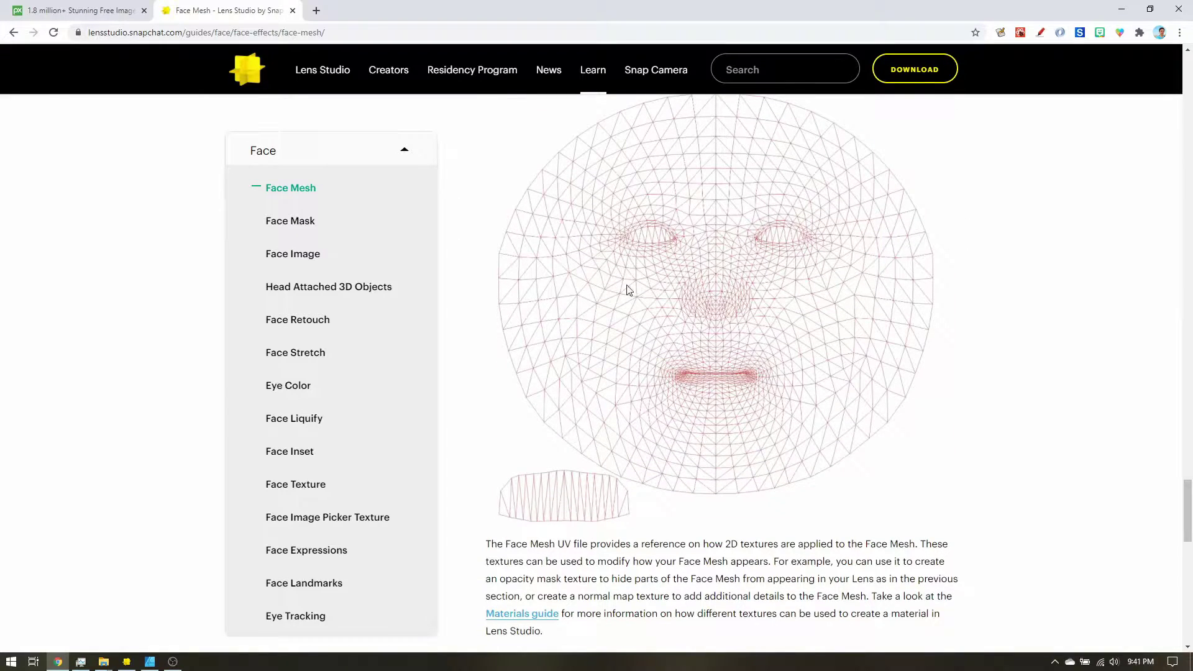
{"action": "scroll", "coordinate": [668, 292], "scroll_direction": "up", "scroll_amount": 2}
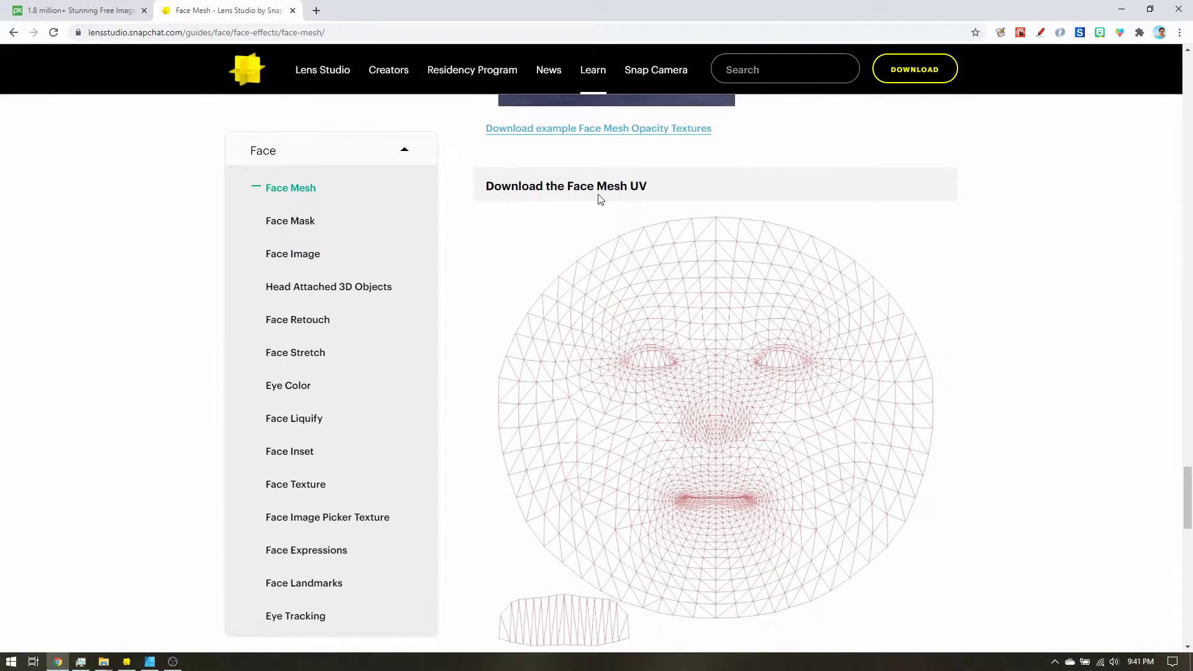
{"action": "scroll", "coordinate": [721, 323], "scroll_direction": "down", "scroll_amount": 1}
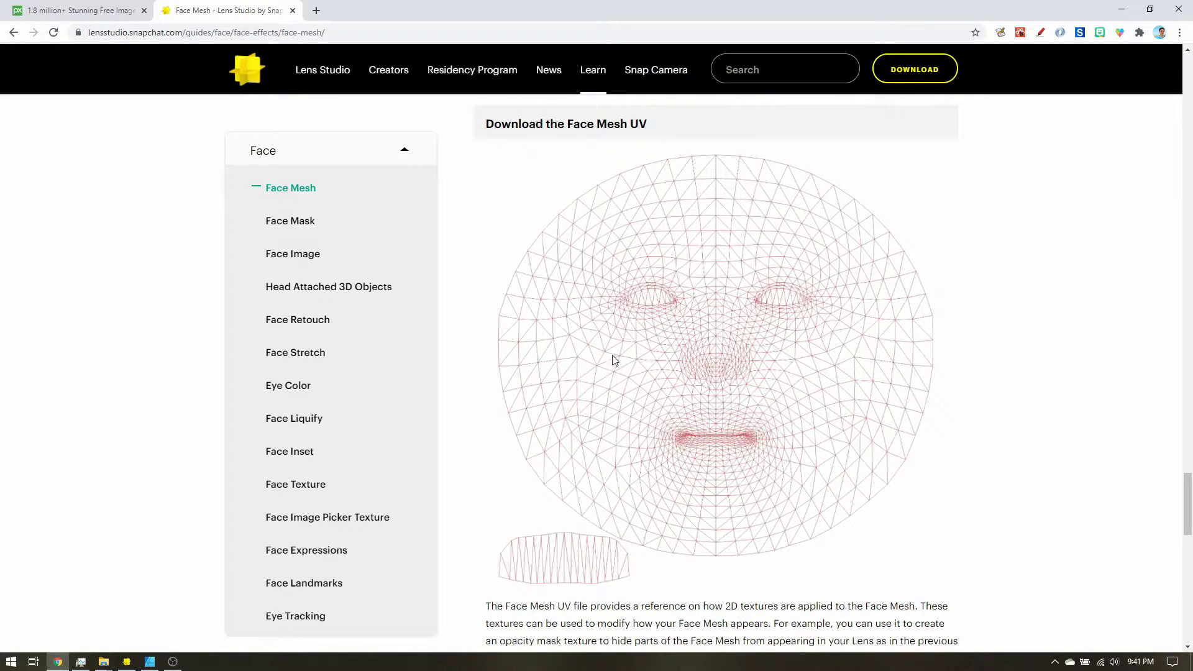
Check the UV wireframe image's context menu, then bring Affinity Designer to the front.
{"action": "right_click", "coordinate": [666, 351]}
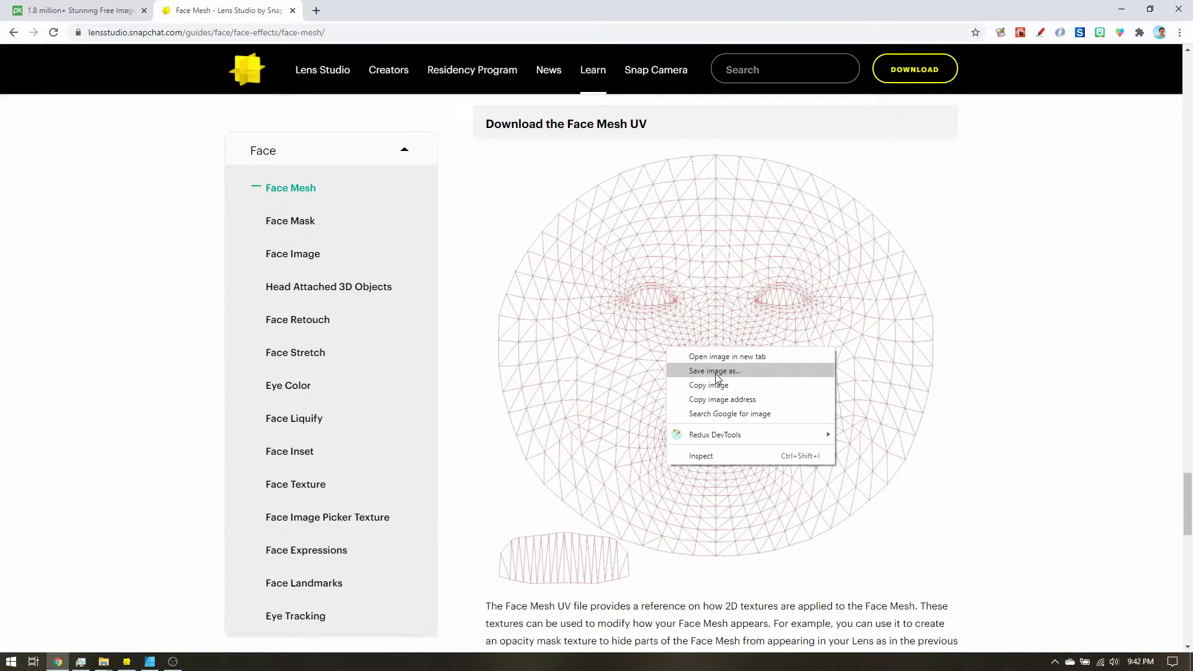
{"action": "left_click", "coordinate": [971, 567]}
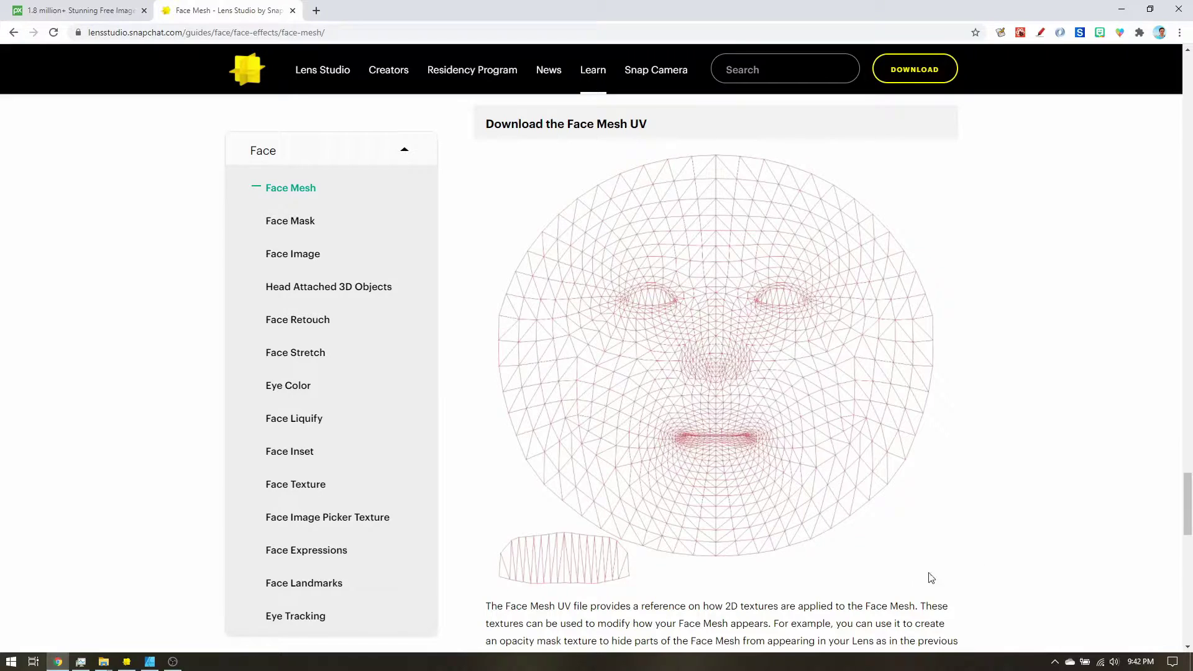
{"action": "left_click", "coordinate": [150, 662]}
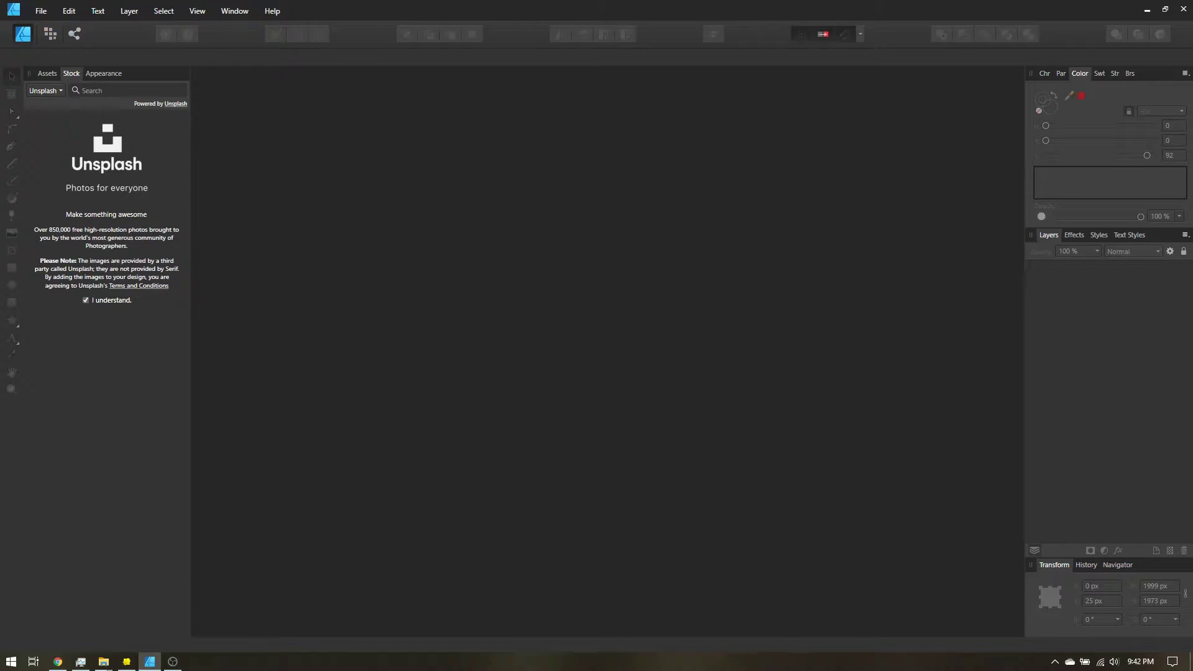
Drag face-mesh-a11.png from File Explorer into Affinity Designer as a new document.
{"action": "left_click", "coordinate": [103, 662]}
{"action": "left_click_drag", "start_coordinate": [471, 221], "coordinate": [632, 252]}
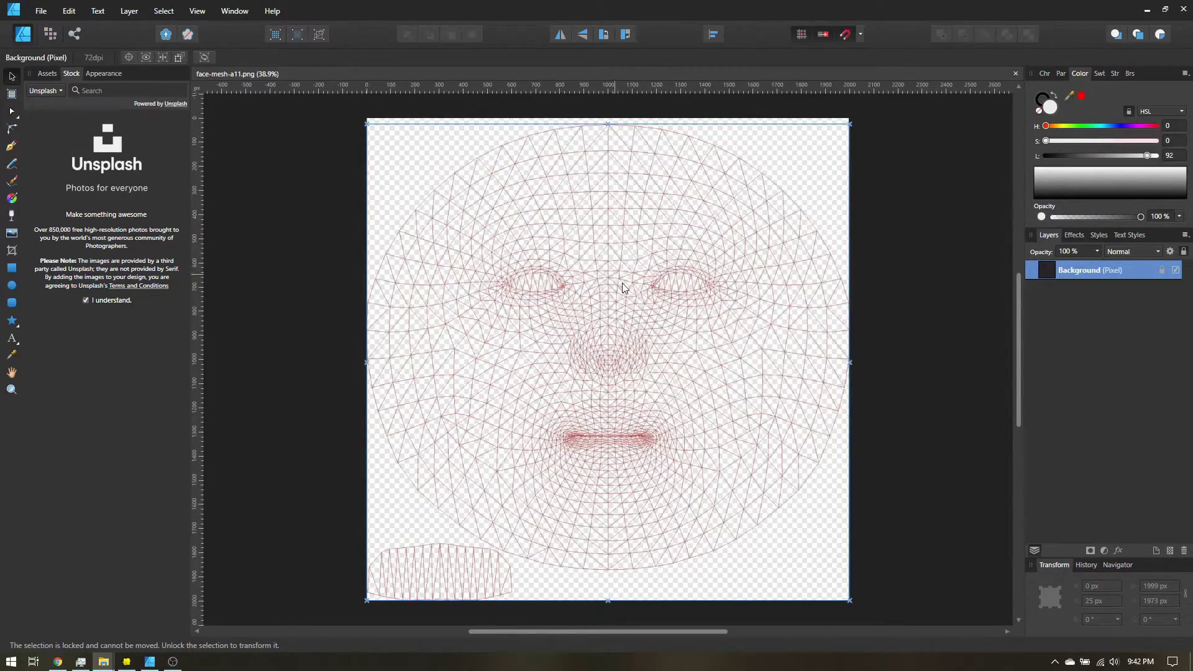
{"action": "scroll", "coordinate": [625, 286], "scroll_direction": "up", "scroll_amount": 5, "text": "ctrl"}
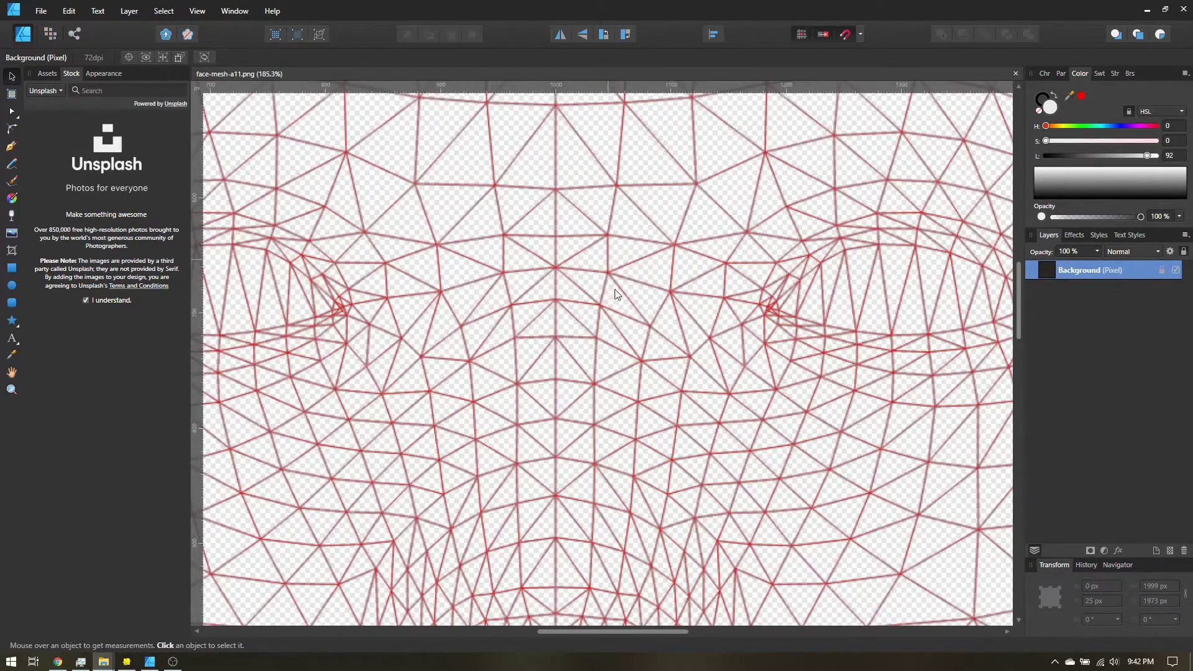
{"action": "scroll", "coordinate": [618, 272], "scroll_direction": "down", "scroll_amount": 5, "text": "ctrl"}
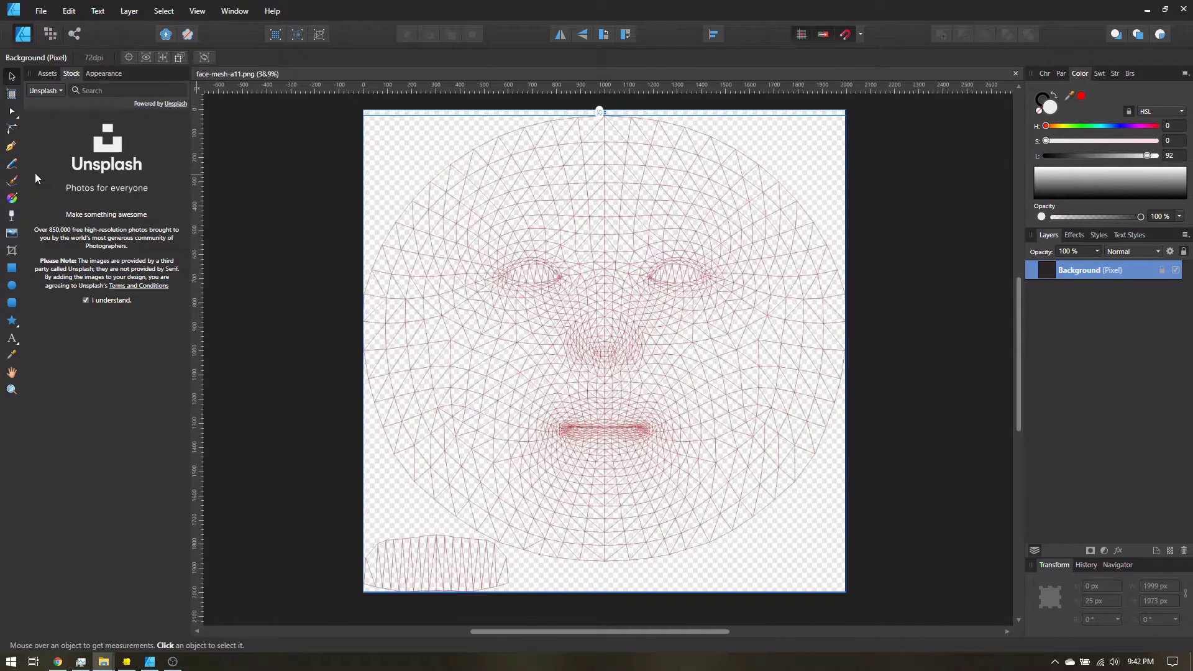
Add a white full-canvas 1999 × 1999 px rectangle beneath the mesh layer.
{"action": "left_click", "coordinate": [11, 268]}
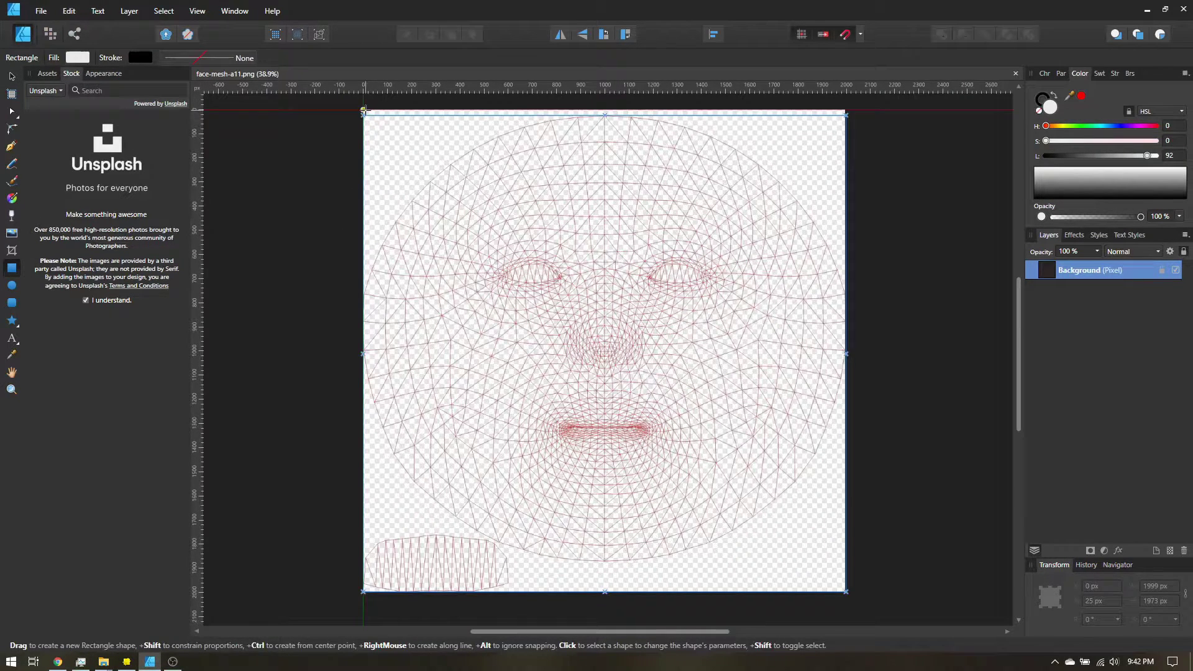
{"action": "left_click_drag", "start_coordinate": [364, 110], "coordinate": [849, 591]}
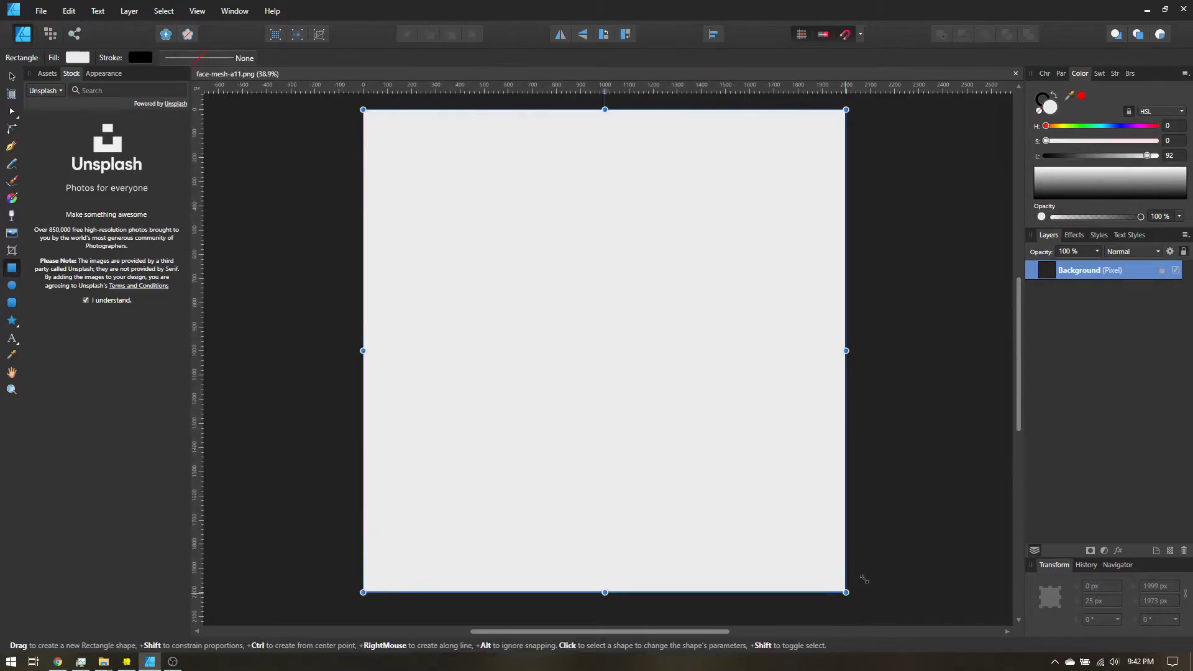
{"action": "left_click_drag", "start_coordinate": [1077, 269], "coordinate": [1050, 305]}
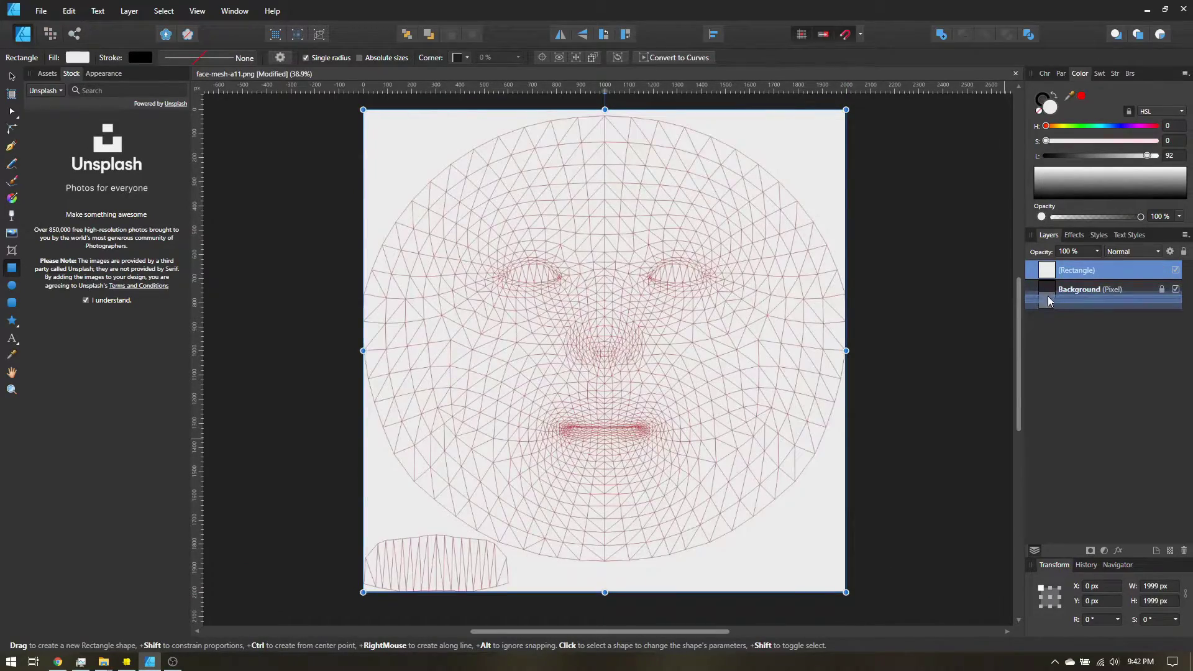
{"action": "left_click", "coordinate": [1084, 179]}
{"action": "scroll", "coordinate": [589, 282], "scroll_direction": "up", "scroll_amount": 3, "text": "ctrl"}
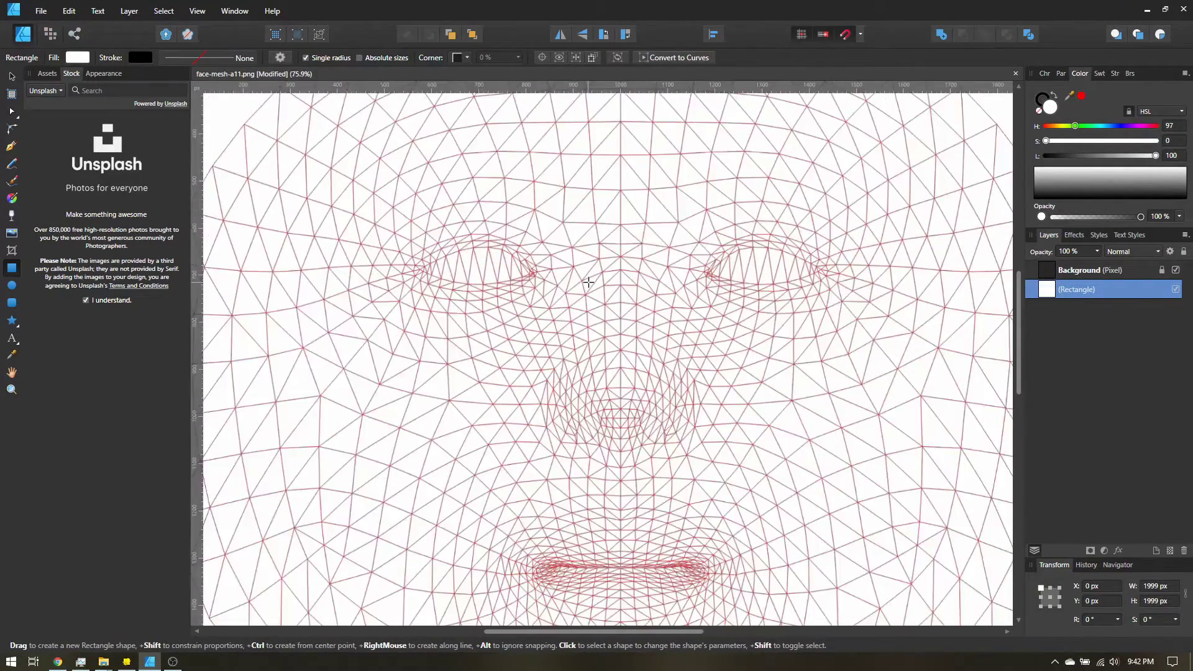
{"action": "scroll", "coordinate": [588, 282], "scroll_direction": "down", "scroll_amount": 2, "text": "ctrl"}
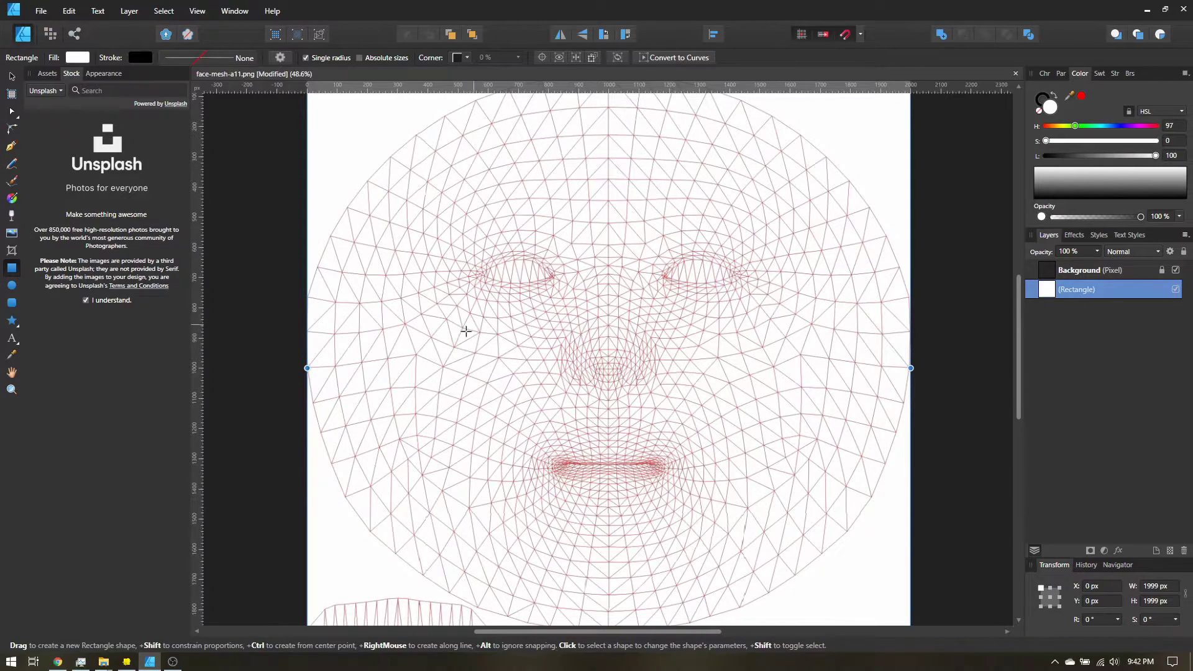
On the Pixabay tab, search for heart limited to vector graphics.
{"action": "left_click", "coordinate": [57, 662]}
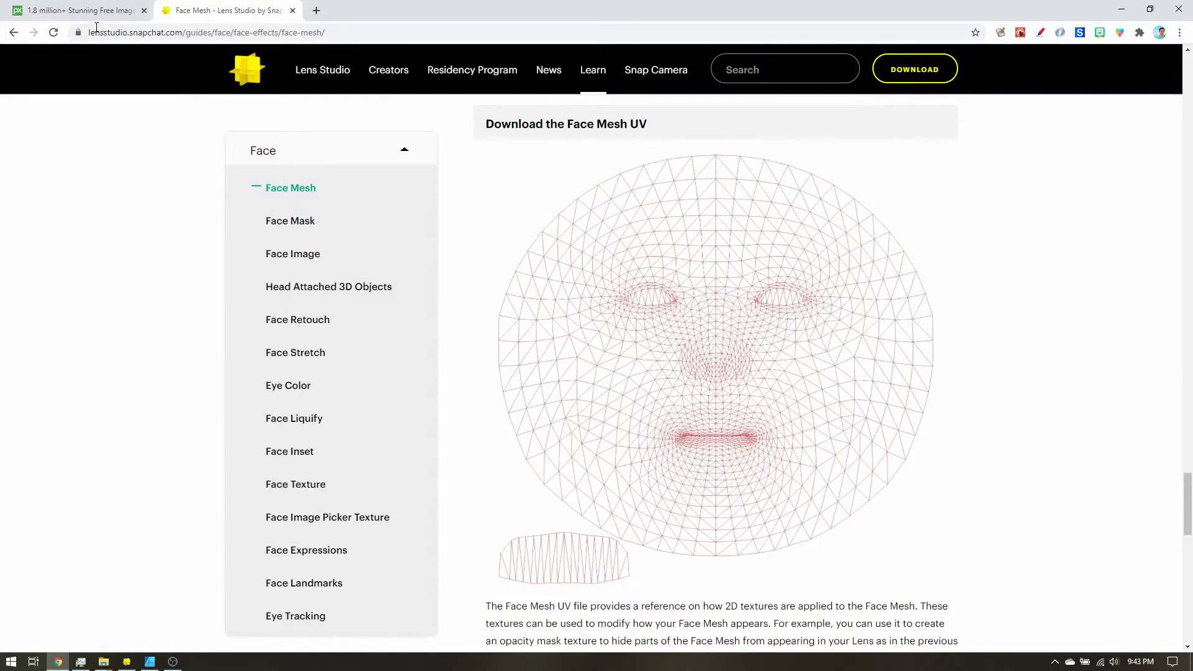
{"action": "left_click", "coordinate": [76, 11]}
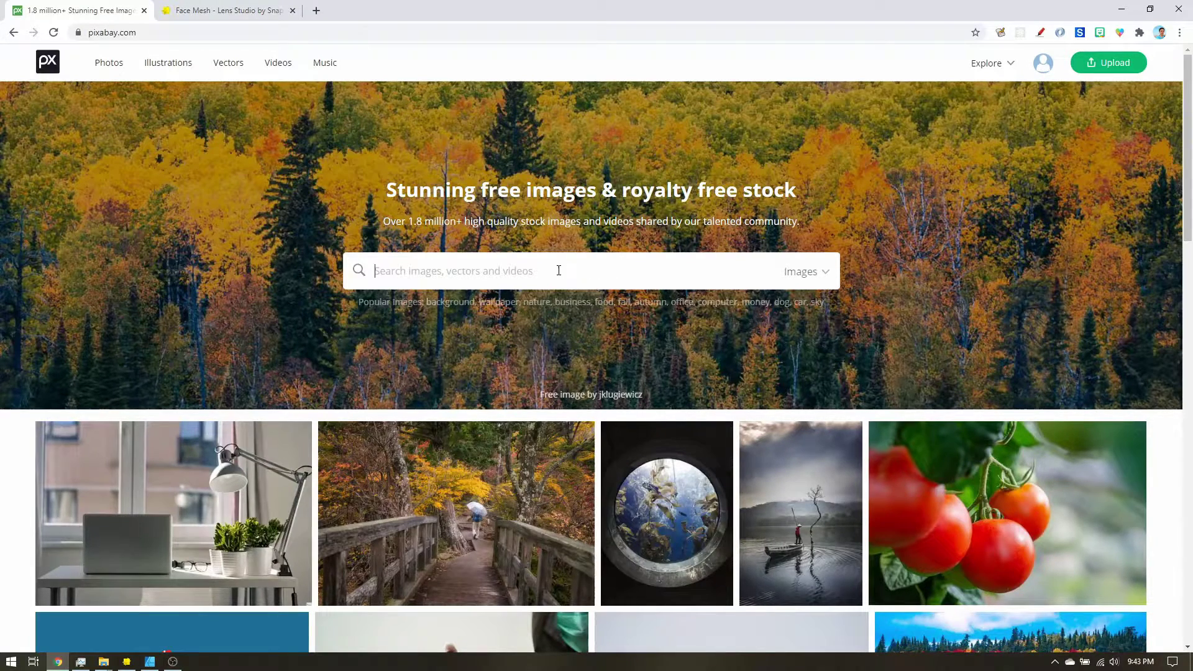
{"action": "type", "text": "heart"}
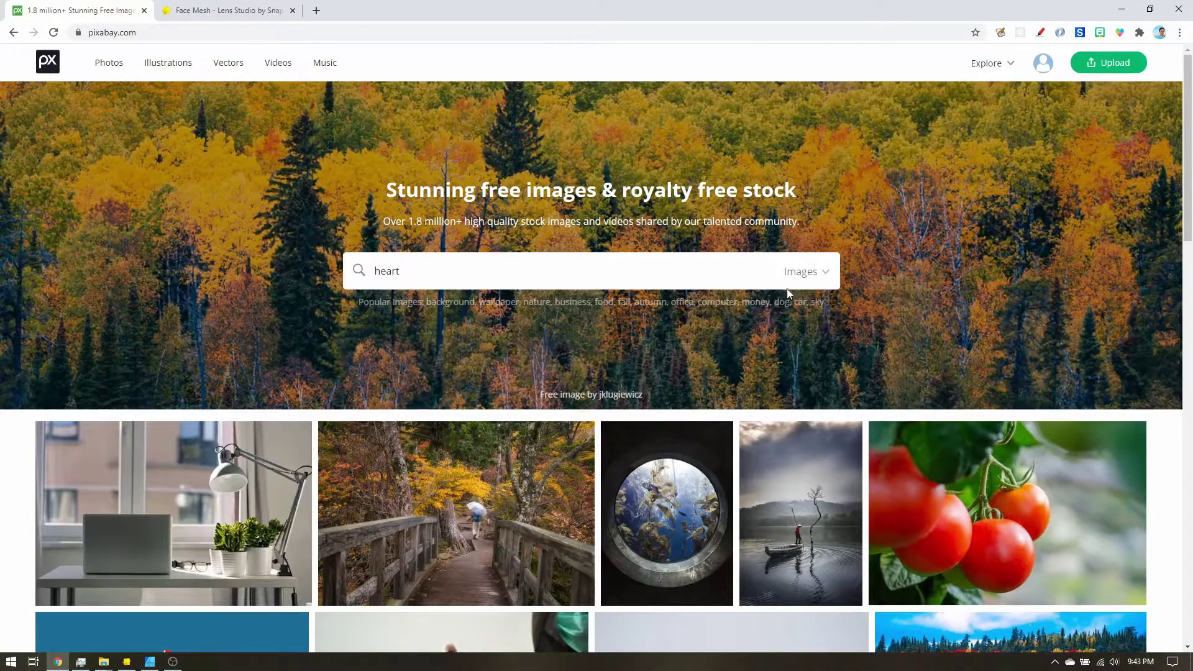
{"action": "left_click", "coordinate": [792, 273]}
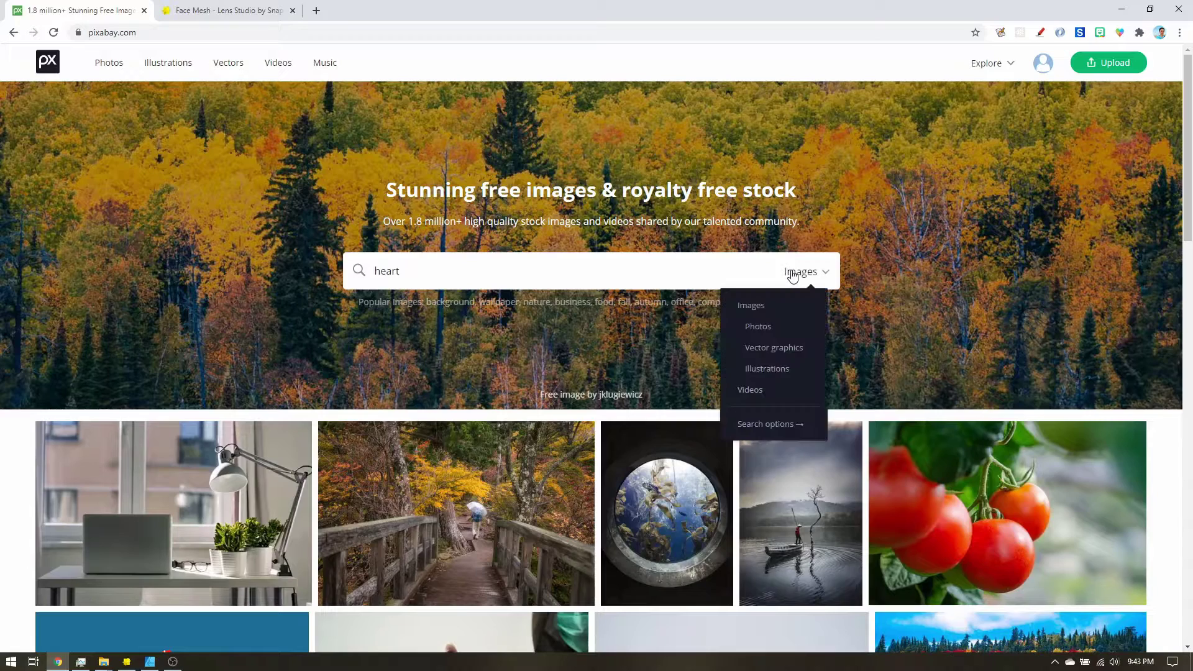
{"action": "left_click", "coordinate": [773, 348]}
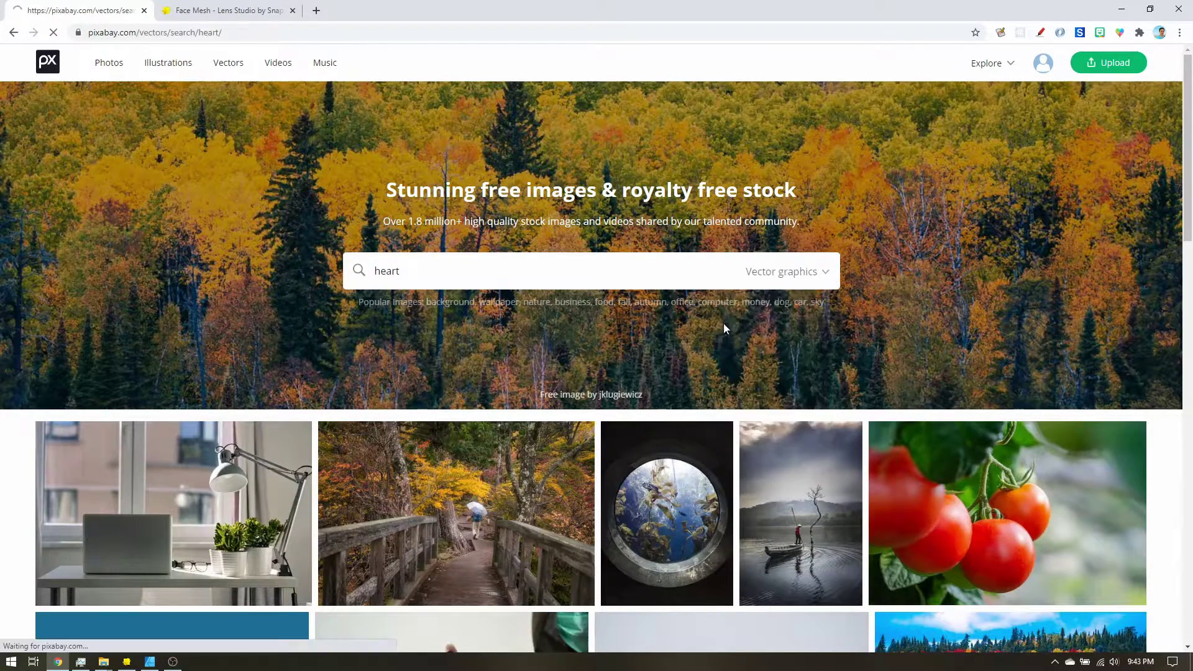
Open the solid red 'Red Heart Health' vector and show its download sizes.
{"action": "scroll", "coordinate": [673, 322], "scroll_direction": "down", "scroll_amount": 3}
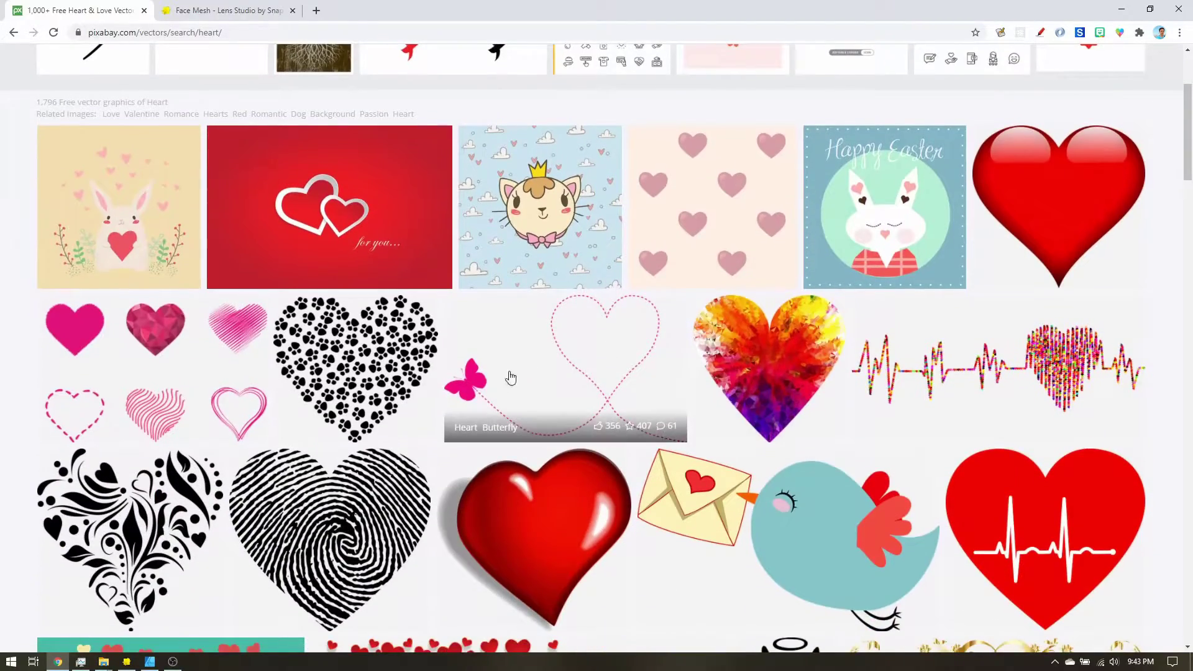
{"action": "scroll", "coordinate": [528, 373], "scroll_direction": "down", "scroll_amount": 5}
{"action": "scroll", "coordinate": [621, 372], "scroll_direction": "down", "scroll_amount": 8}
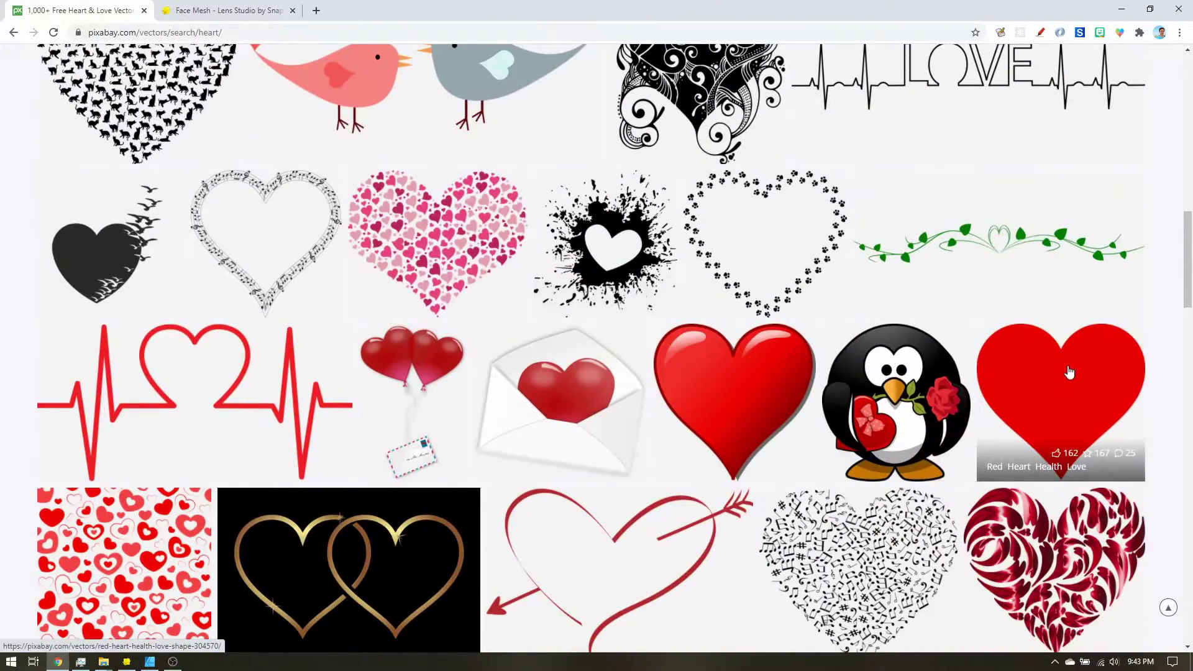
{"action": "left_click", "coordinate": [1069, 372]}
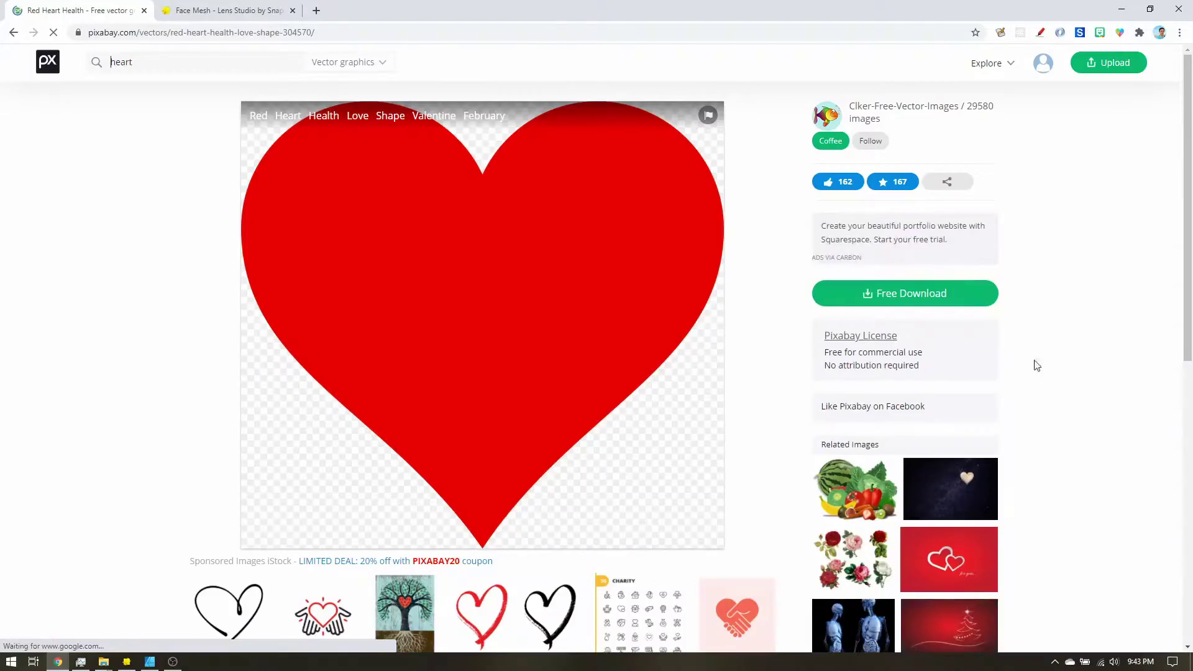
{"action": "left_click", "coordinate": [906, 322]}
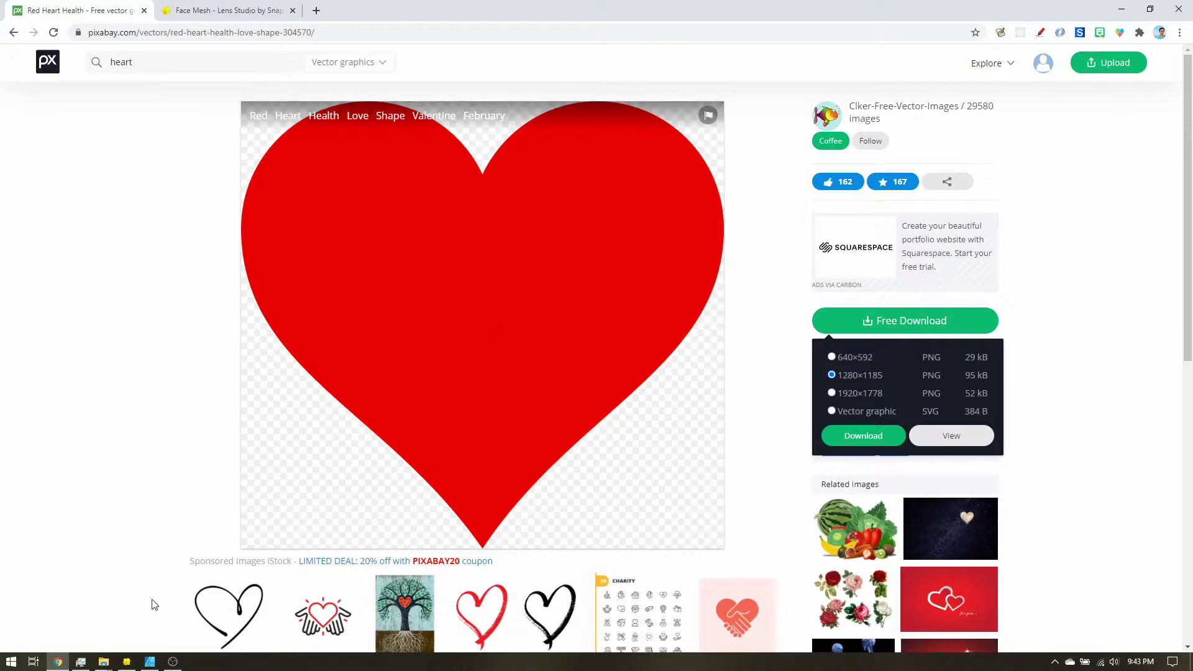
Draw a red five-point star placed above the mesh background layer.
{"action": "left_click", "coordinate": [149, 661]}
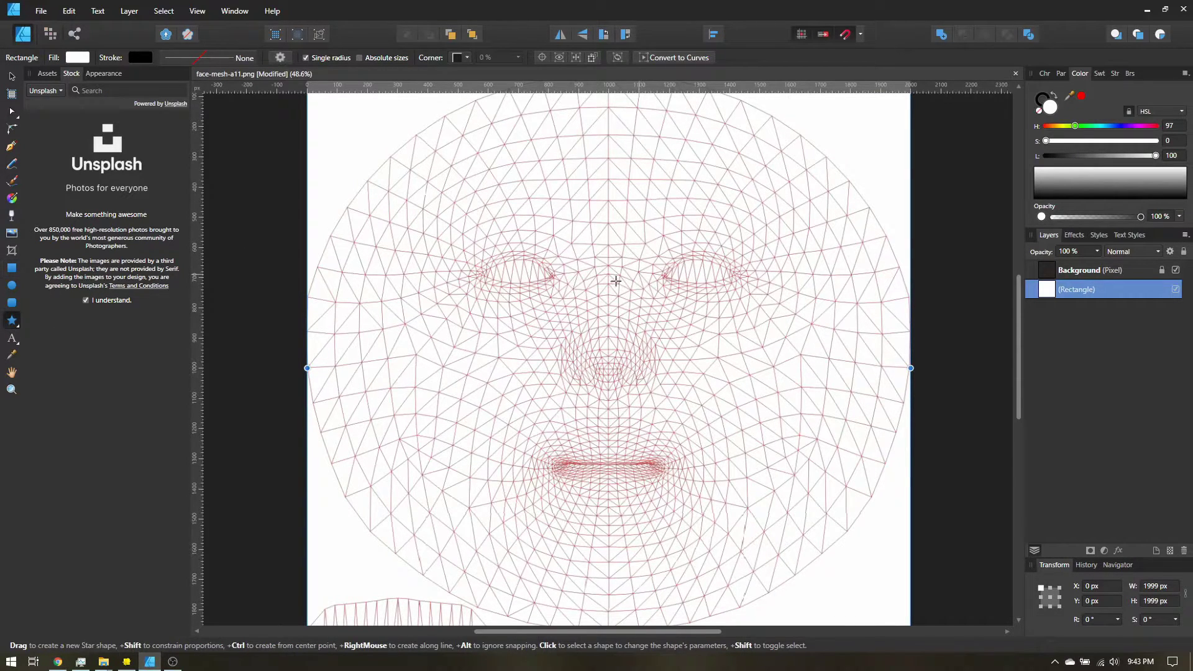
{"action": "left_click_drag", "start_coordinate": [523, 311], "coordinate": [589, 377], "text": "ctrl"}
{"action": "left_click_drag", "start_coordinate": [1066, 294], "coordinate": [1064, 266]}
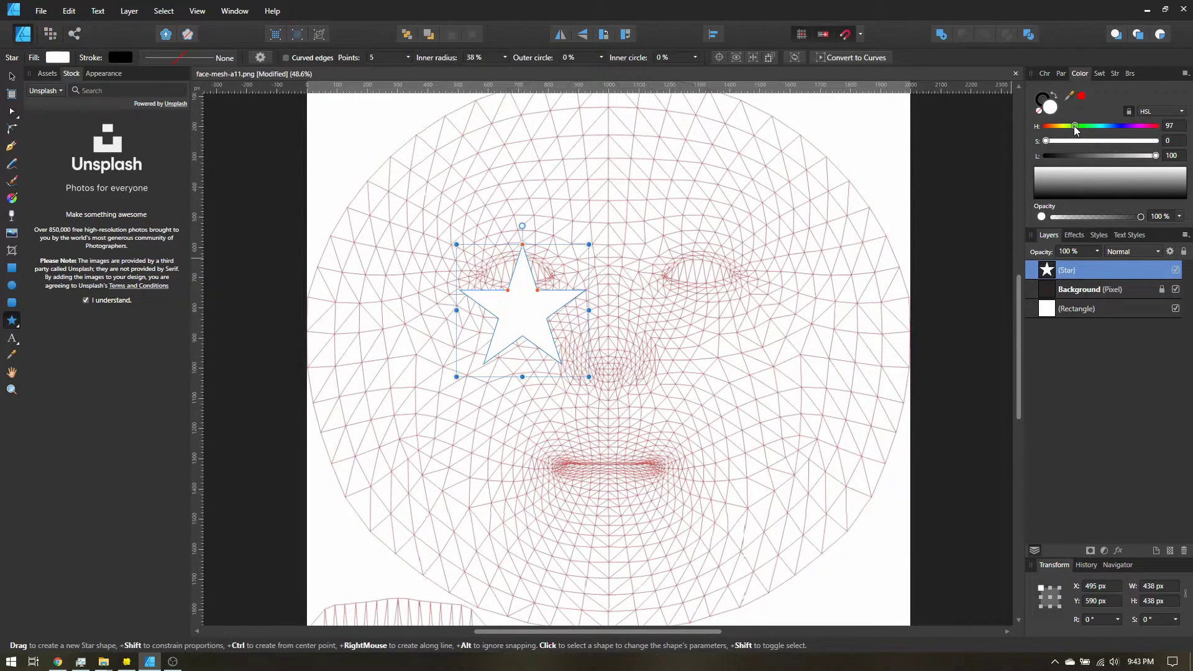
{"action": "left_click_drag", "start_coordinate": [1076, 126], "coordinate": [1101, 155]}
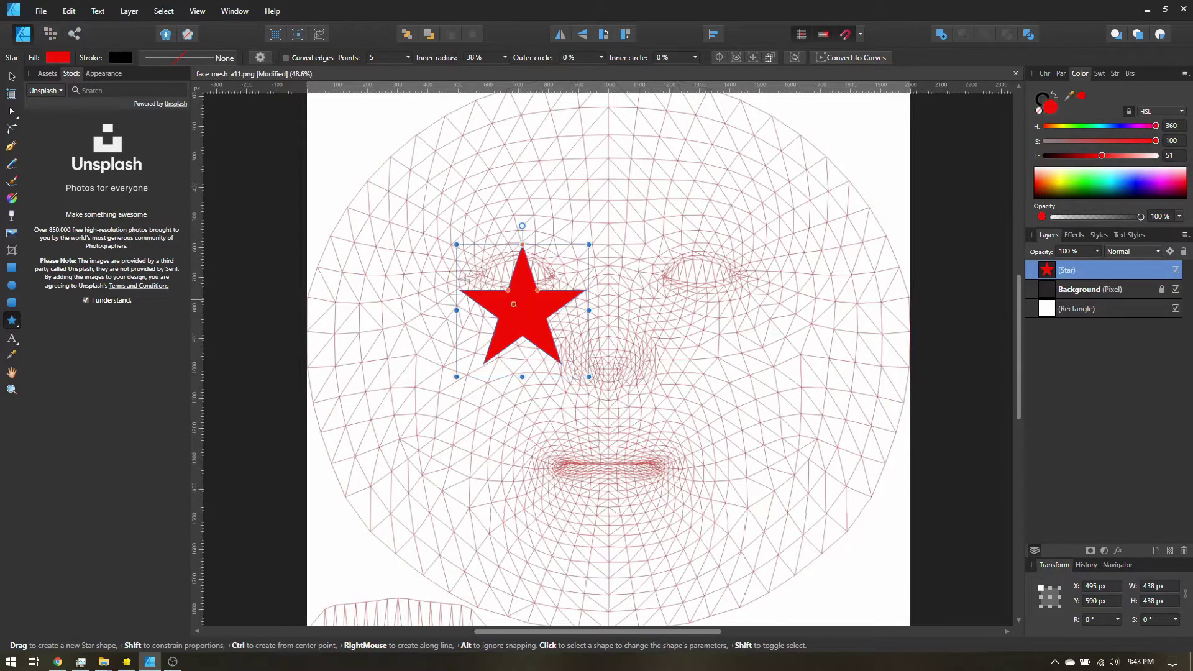
Shrink the star to 82 × 82 px and place it below the left eye.
{"action": "key", "text": "v"}
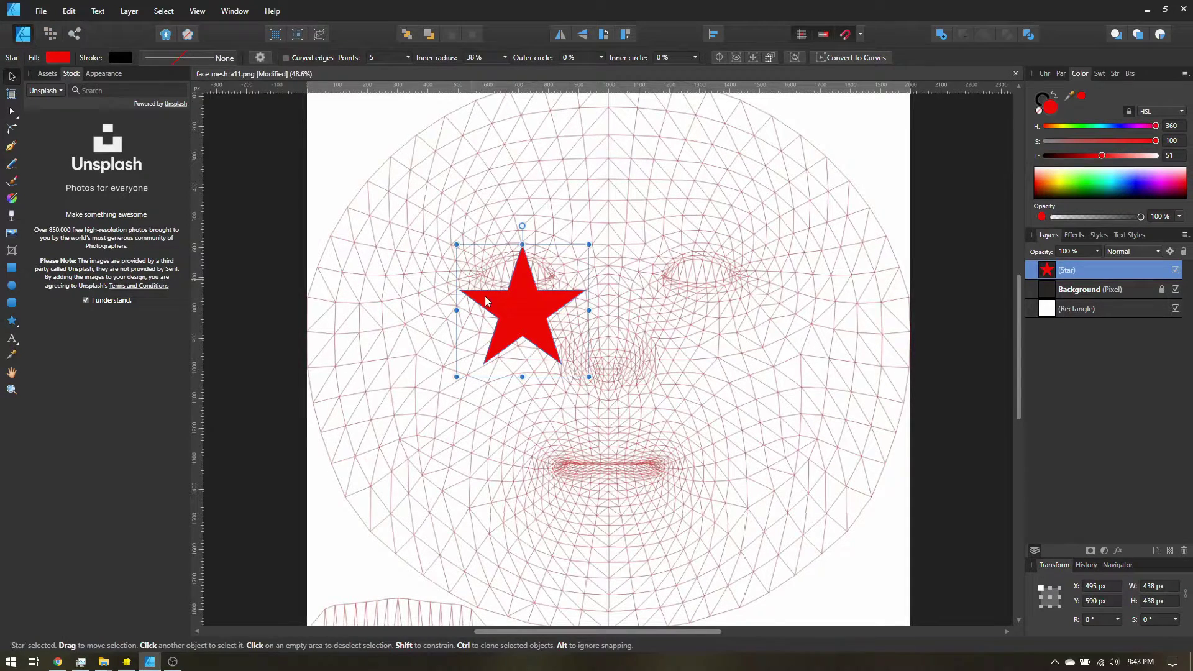
{"action": "left_click_drag", "start_coordinate": [532, 320], "coordinate": [559, 310]}
{"action": "left_click_drag", "start_coordinate": [616, 234], "coordinate": [521, 315]}
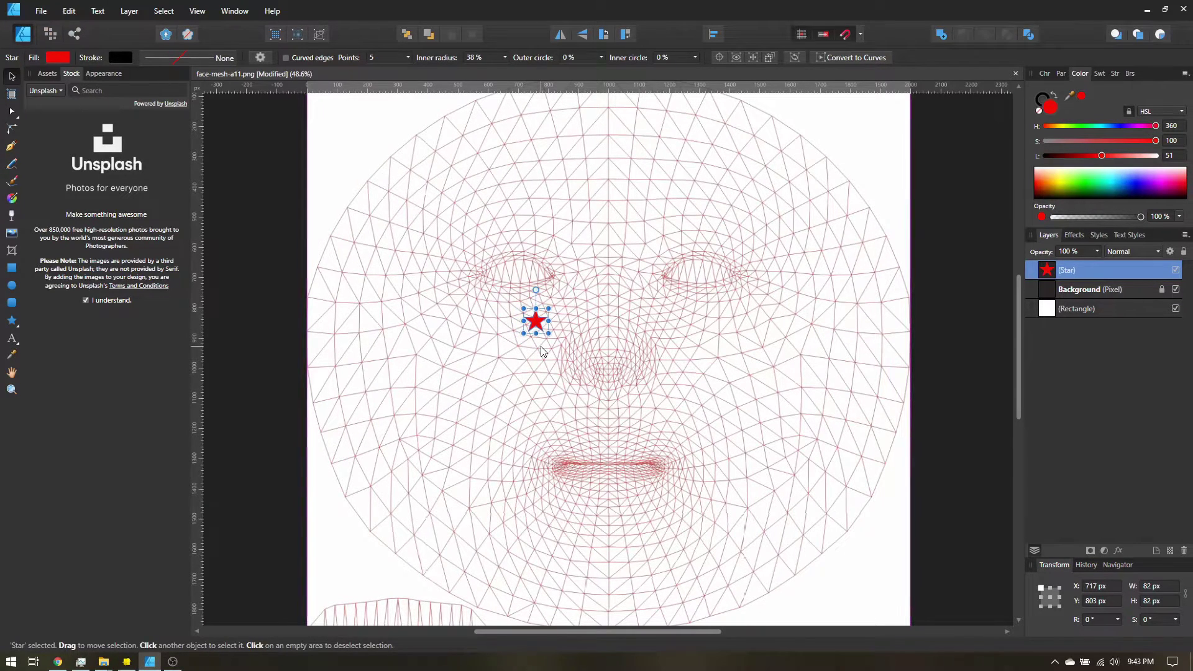
Duplicate the star with Ctrl+J and scatter the copies around the left cheek.
{"action": "key", "text": "ctrl+j"}
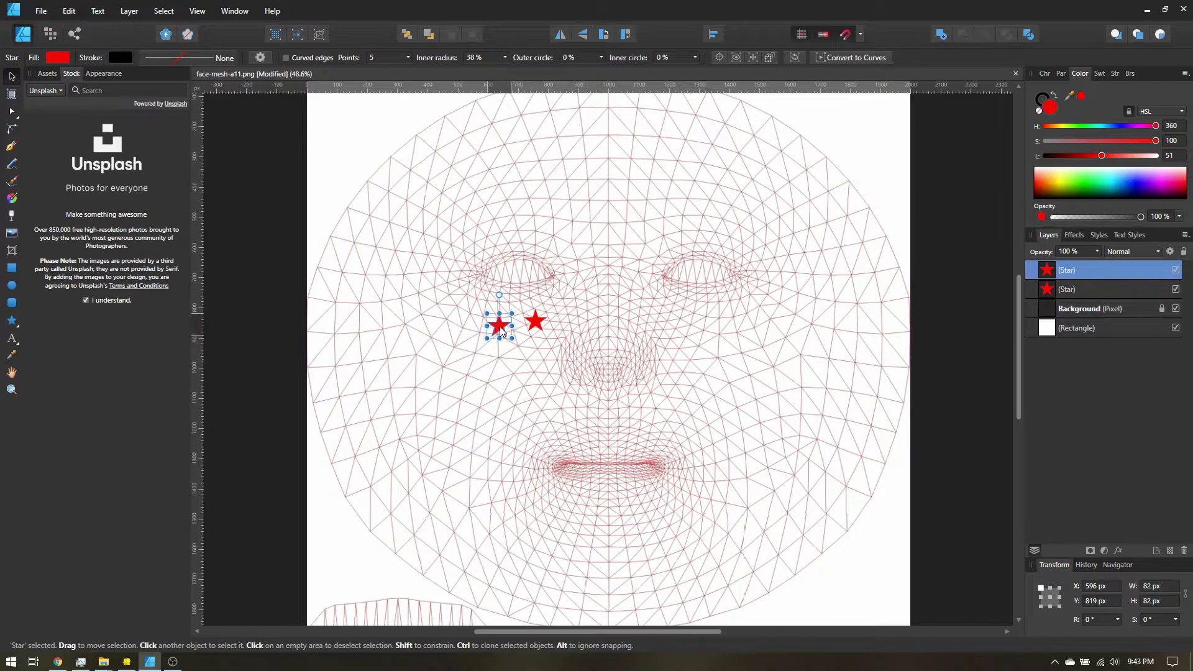
{"action": "mouse_move", "coordinate": [502, 329]}
{"action": "left_mouse_down", "text": "ctrl"}
{"action": "mouse_move", "coordinate": [505, 348]}
{"action": "mouse_move", "coordinate": [500, 328]}
{"action": "mouse_move", "coordinate": [528, 359]}
{"action": "mouse_move", "coordinate": [485, 366]}
{"action": "left_mouse_up", "text": "ctrl"}
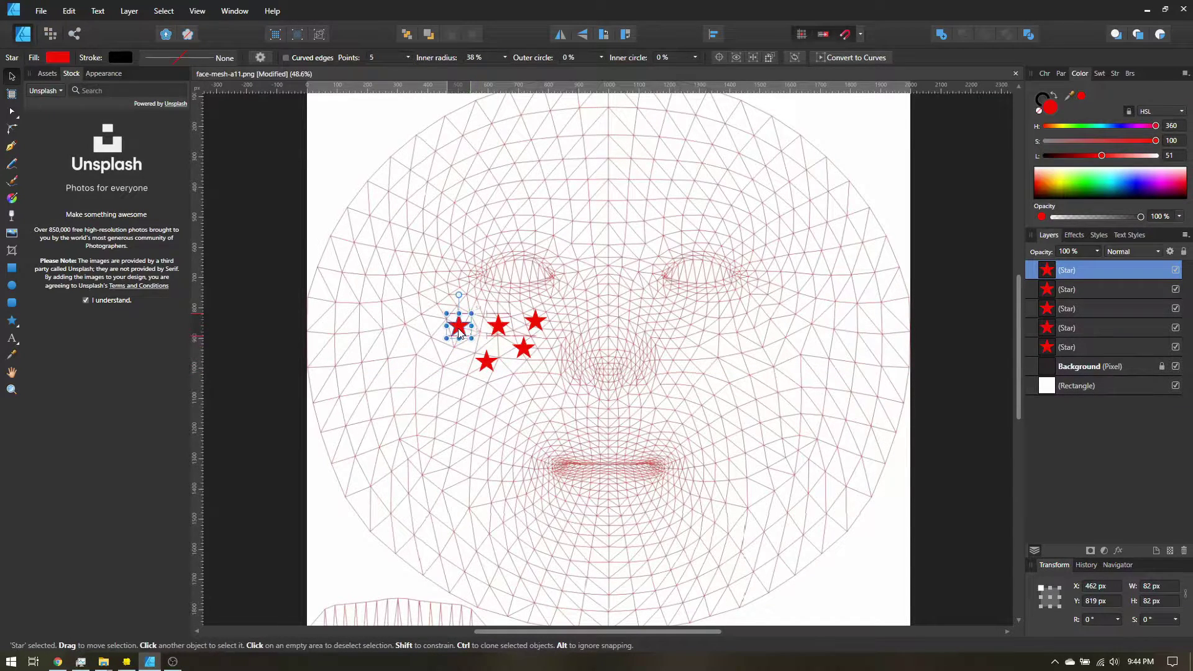
{"action": "key", "text": "ctrl+j"}
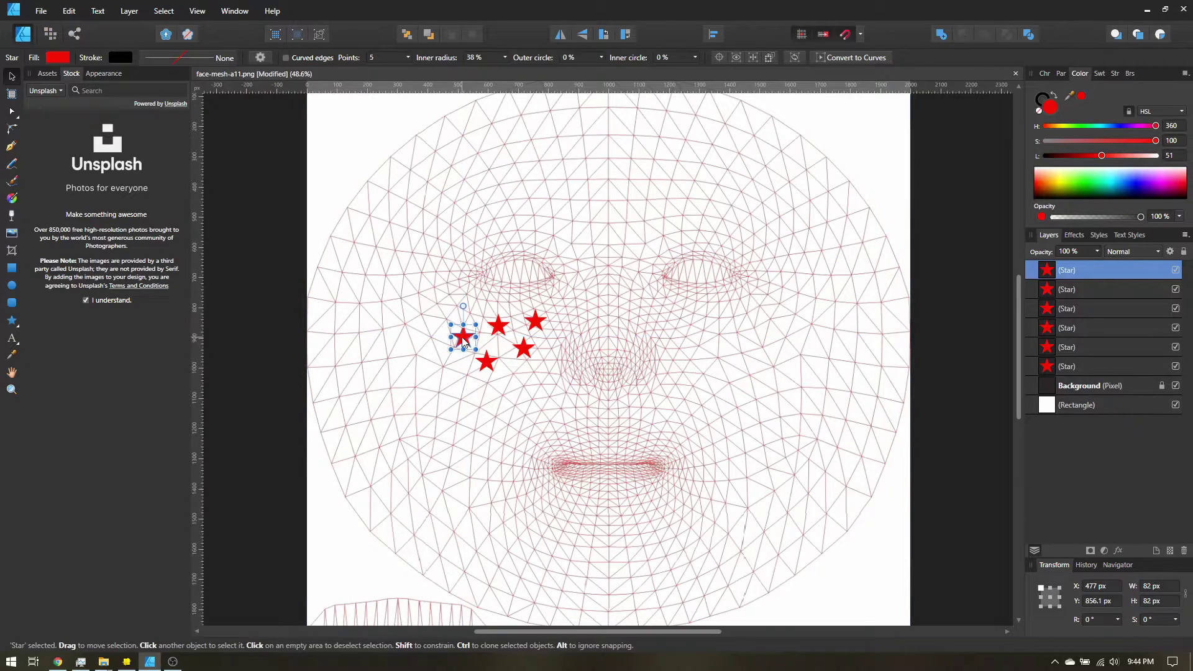
{"action": "left_click_drag", "start_coordinate": [458, 373], "coordinate": [446, 378]}
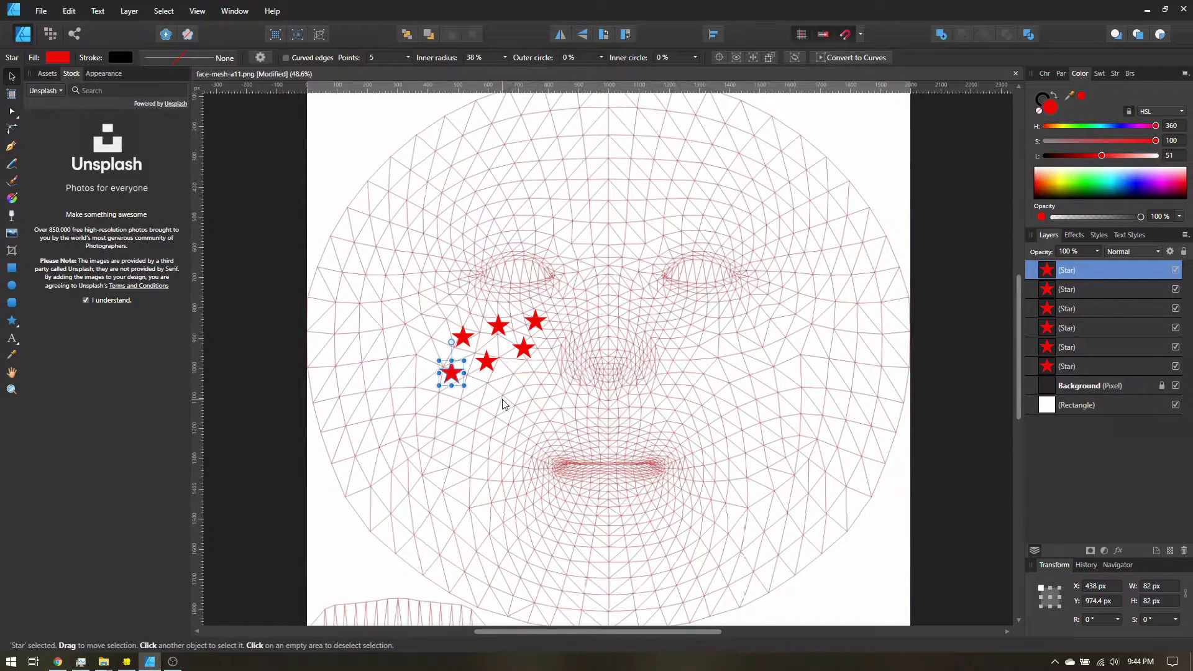
{"action": "key", "text": "ctrl+j"}
{"action": "left_click_drag", "start_coordinate": [452, 376], "coordinate": [476, 398]}
{"action": "key", "text": "ctrl+j"}
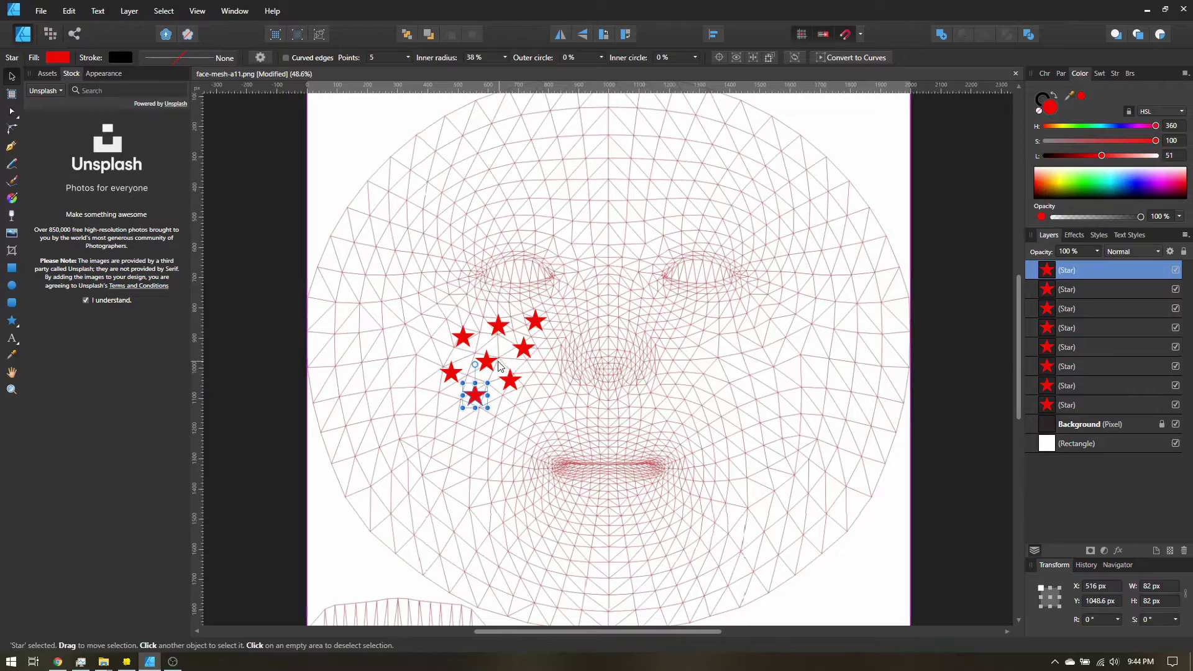
Tilt the lower-left, upper-left (12°) and top stars to slightly different angles.
{"action": "scroll", "coordinate": [508, 312], "scroll_direction": "up", "scroll_amount": 5, "text": "ctrl"}
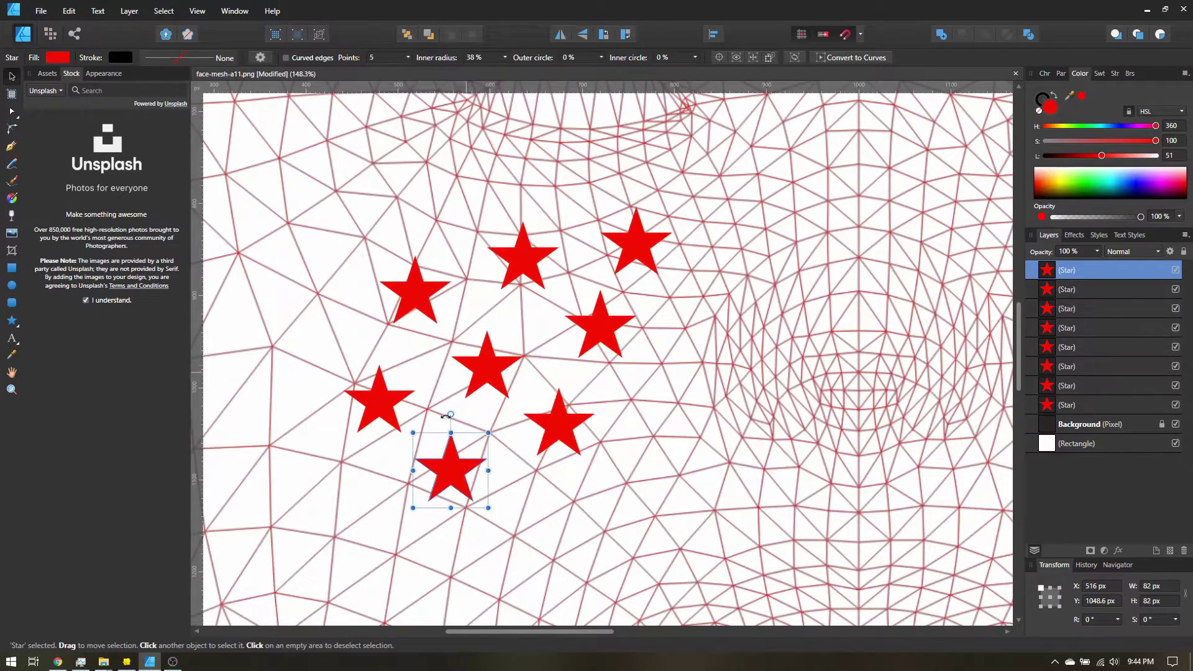
{"action": "left_click", "coordinate": [379, 399]}
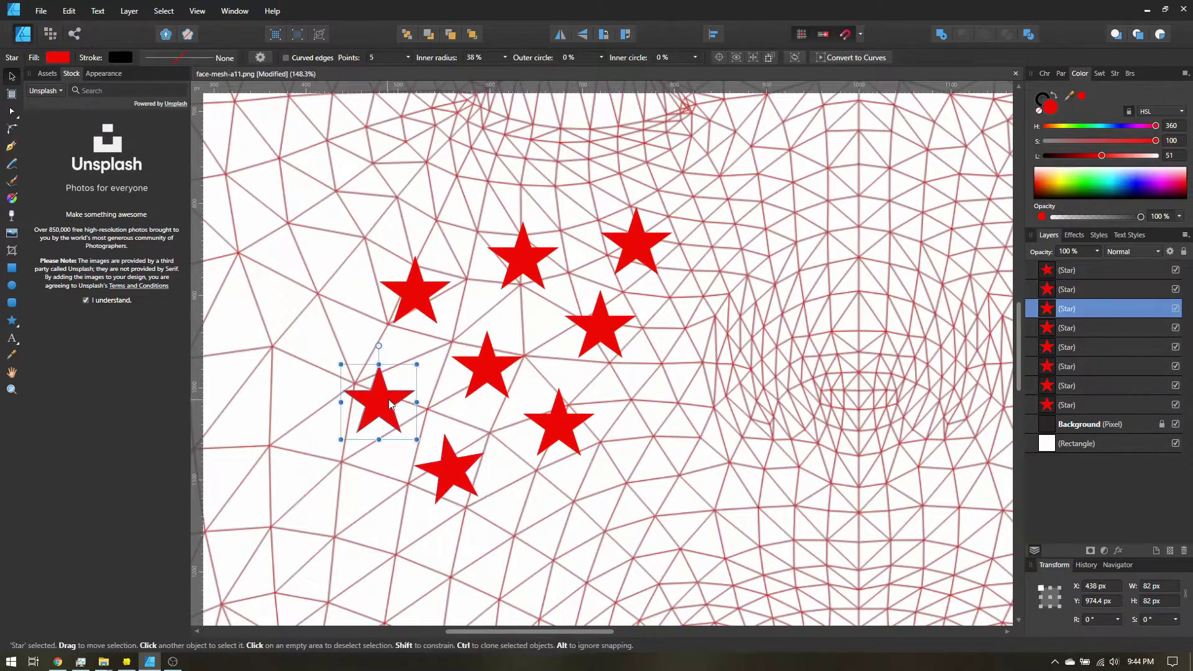
{"action": "left_click_drag", "start_coordinate": [380, 346], "coordinate": [388, 346]}
{"action": "left_click", "coordinate": [414, 276]}
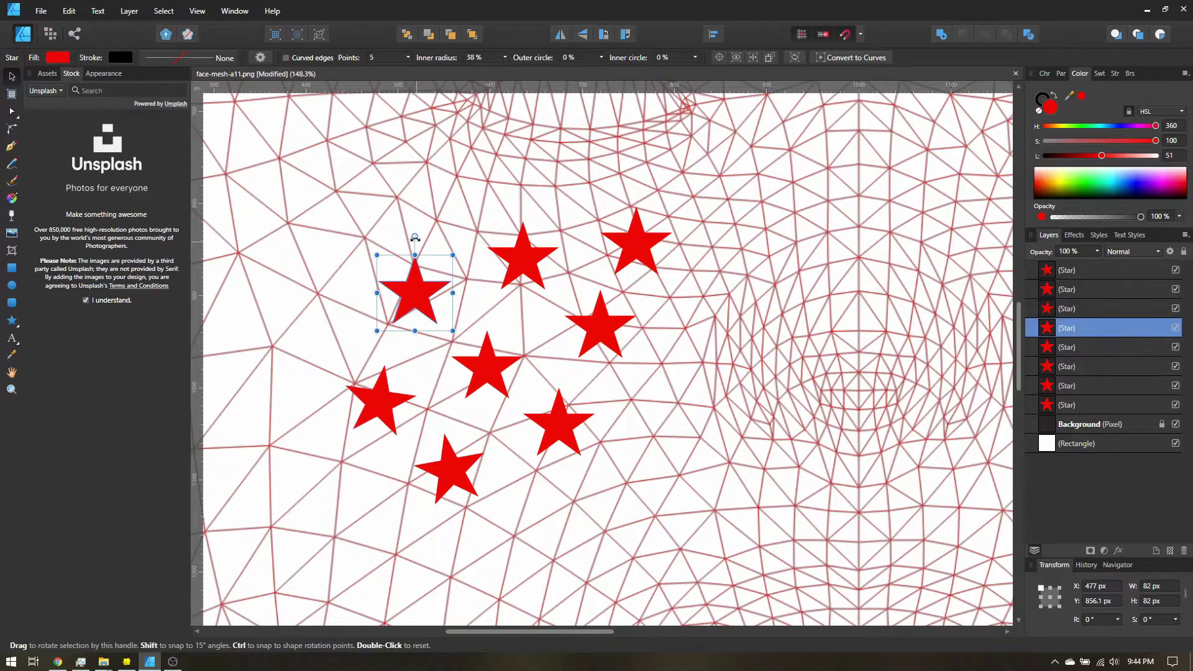
{"action": "left_click_drag", "start_coordinate": [415, 238], "coordinate": [395, 239]}
{"action": "left_click", "coordinate": [480, 330]}
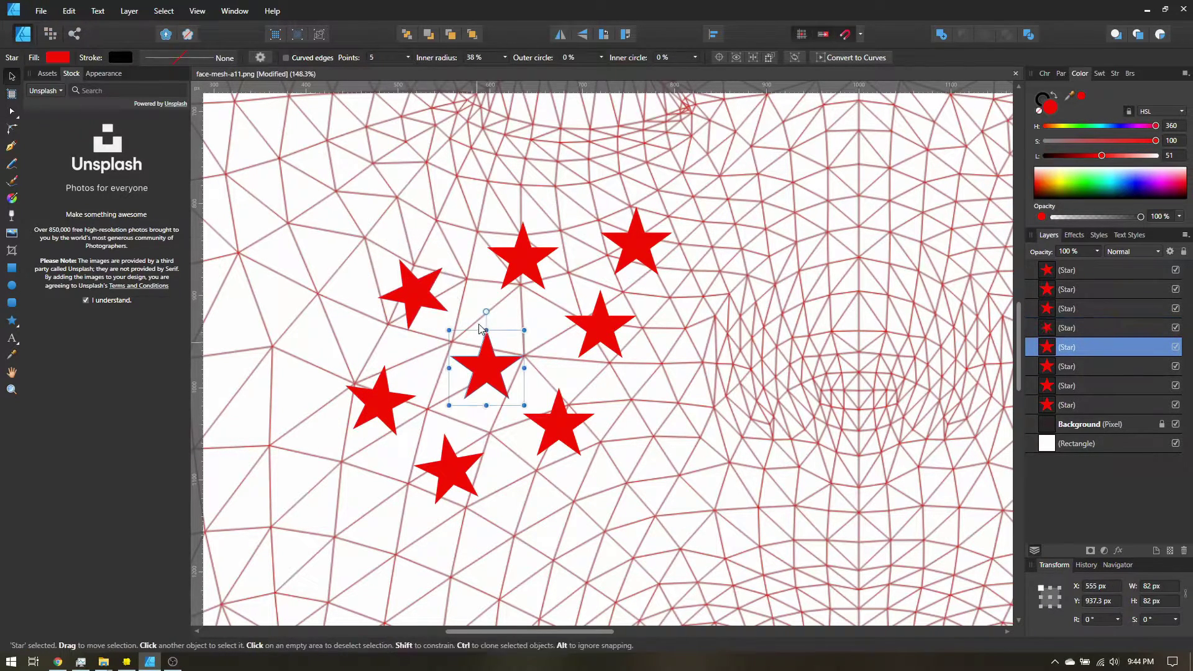
{"action": "left_click", "coordinate": [518, 249]}
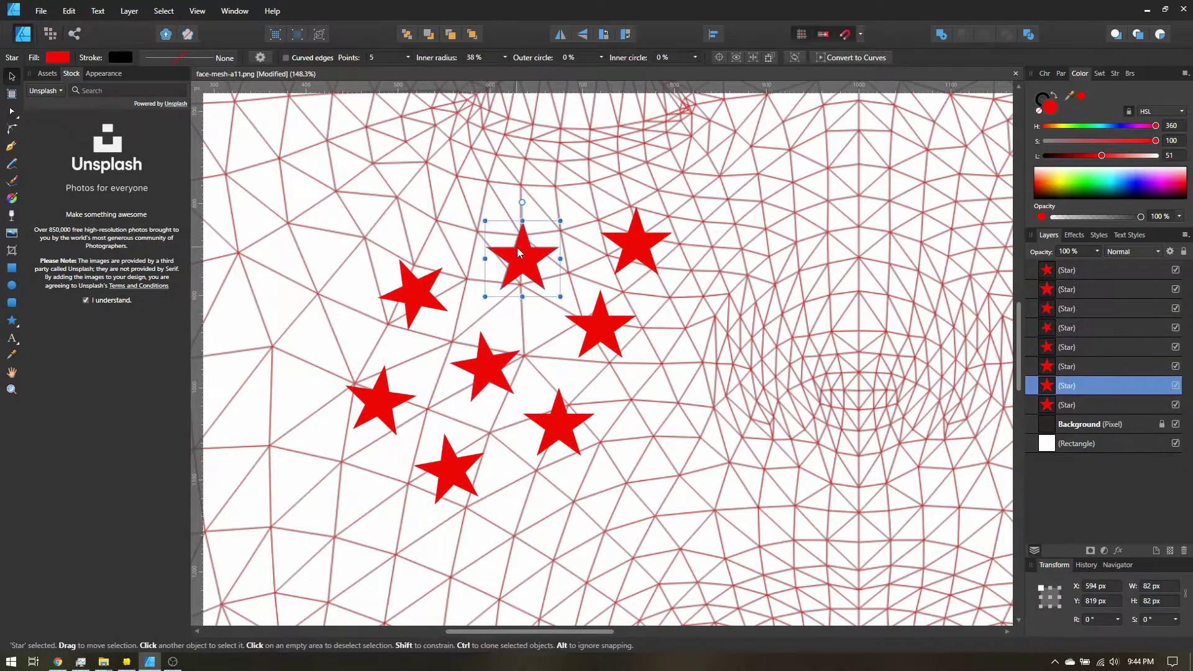
{"action": "left_click_drag", "start_coordinate": [523, 199], "coordinate": [534, 205]}
Rotate the upper-right star to 10°, the right-hand star to -8°, and tilt the lower-right one.
{"action": "left_click", "coordinate": [635, 245]}
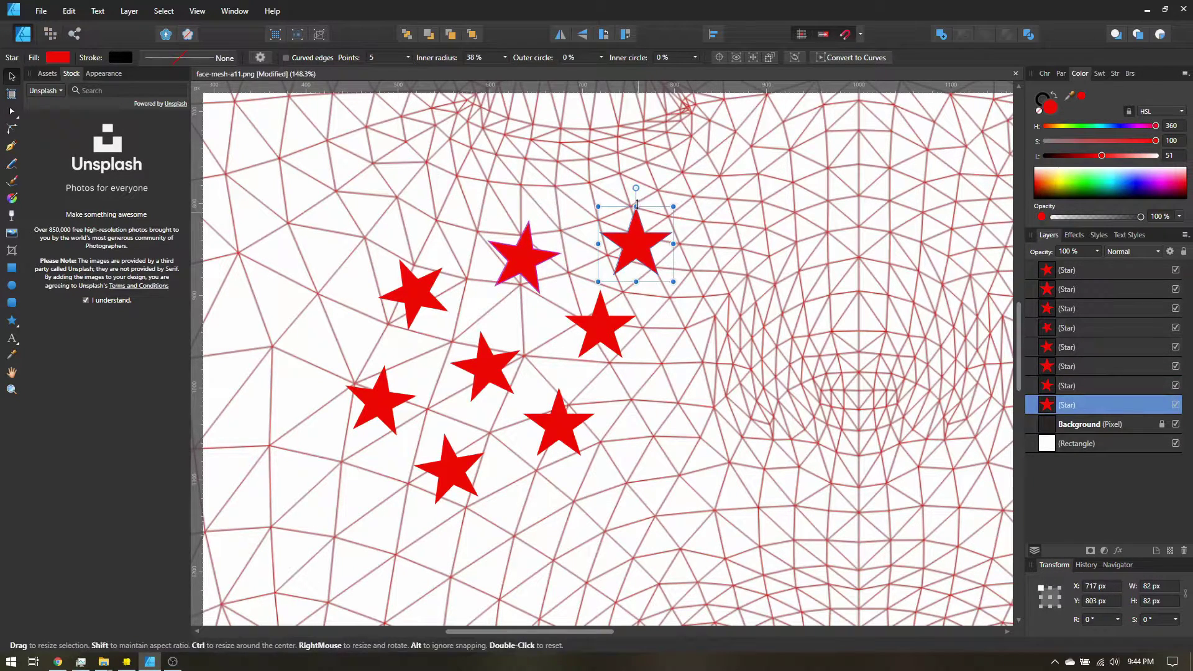
{"action": "left_click_drag", "start_coordinate": [636, 187], "coordinate": [625, 188]}
{"action": "left_click", "coordinate": [600, 323]}
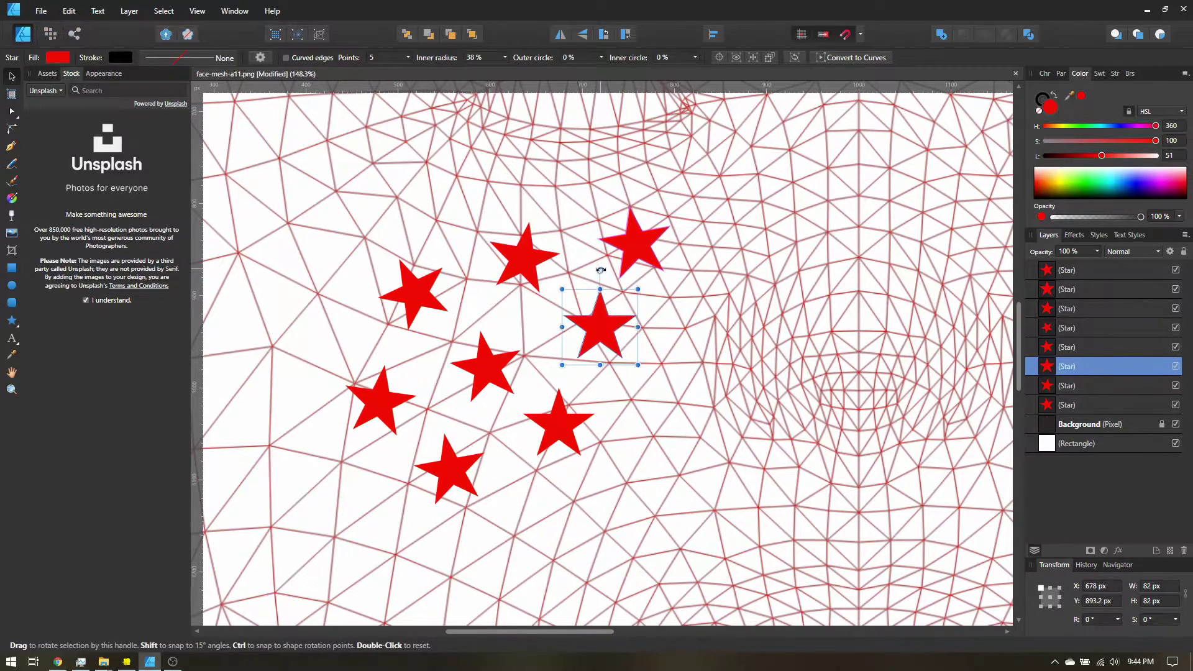
{"action": "left_click_drag", "start_coordinate": [600, 268], "coordinate": [607, 271]}
{"action": "left_click", "coordinate": [578, 422]}
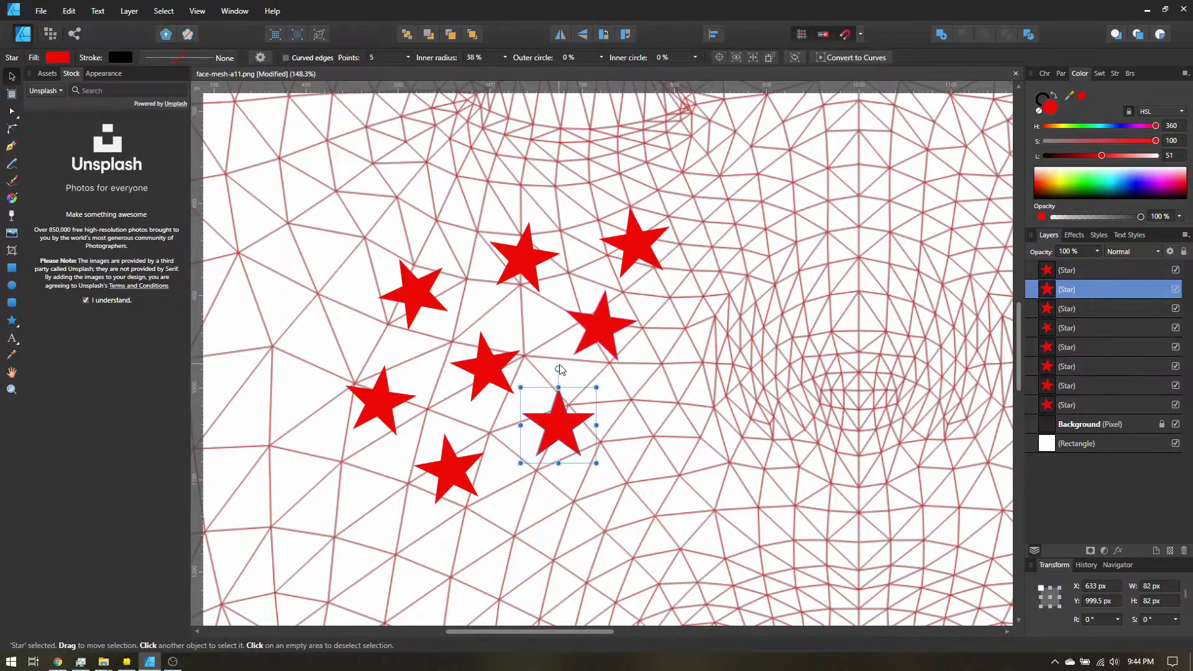
{"action": "left_click", "coordinate": [565, 415]}
{"action": "left_click", "coordinate": [559, 423]}
{"action": "left_click_drag", "start_coordinate": [559, 369], "coordinate": [578, 350]}
{"action": "scroll", "coordinate": [564, 399], "scroll_direction": "down", "scroll_amount": 2, "text": "ctrl"}
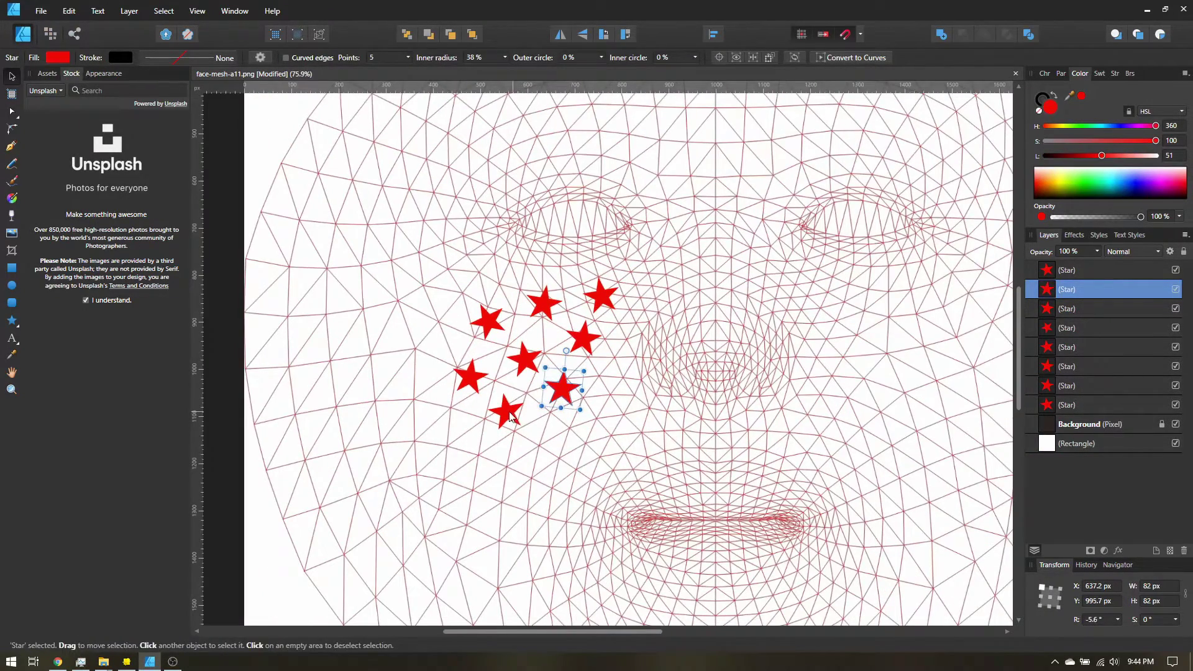
Select all eight left-cheek stars and group them.
{"action": "left_click", "coordinate": [510, 417], "text": "shift"}
{"action": "left_click", "coordinate": [470, 378], "text": "shift"}
{"action": "left_click", "coordinate": [527, 369], "text": "shift"}
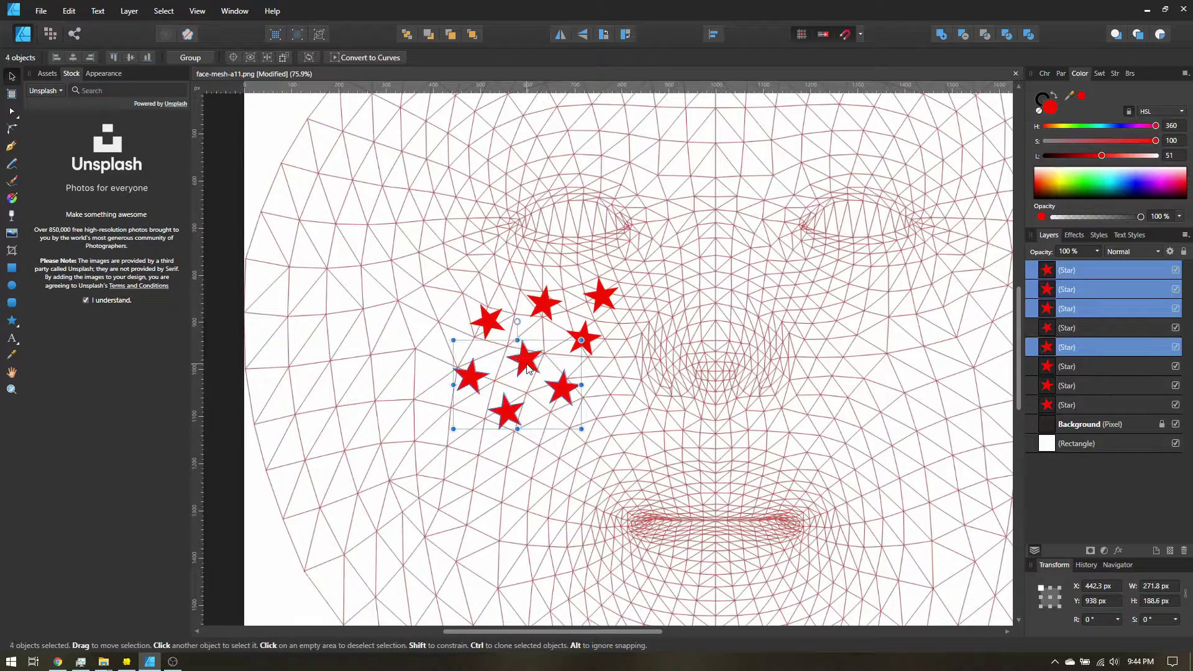
{"action": "left_click", "coordinate": [497, 326], "text": "shift"}
{"action": "left_click", "coordinate": [590, 342], "text": "shift"}
{"action": "left_click", "coordinate": [547, 300], "text": "shift"}
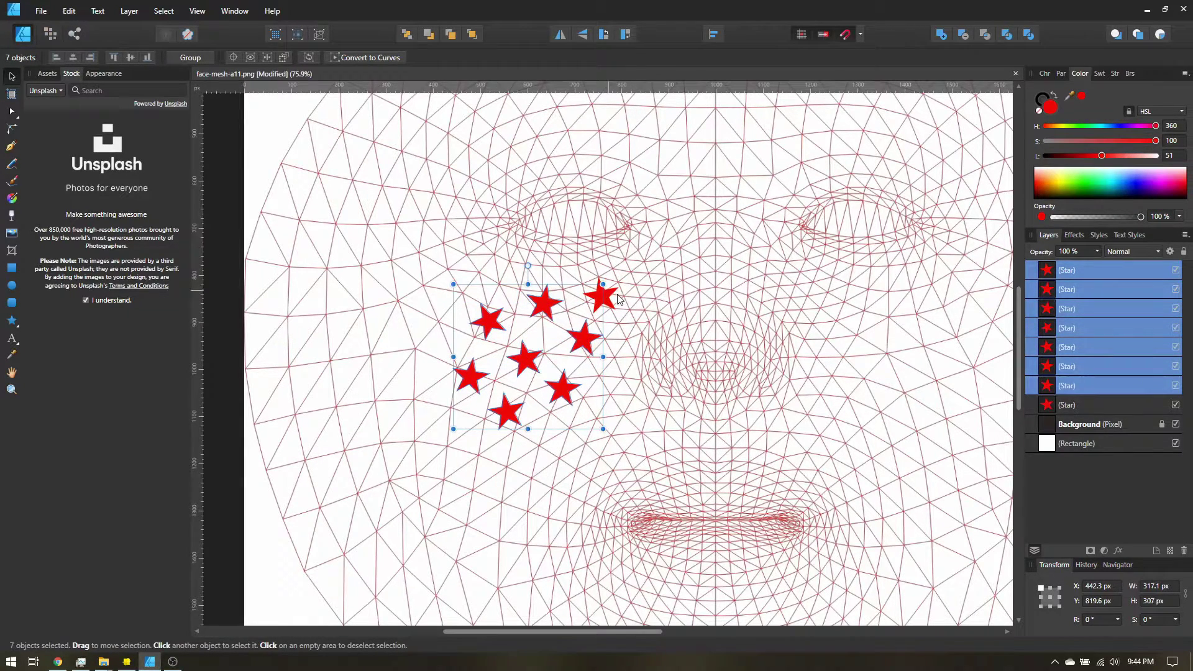
{"action": "left_click", "coordinate": [613, 298], "text": "shift"}
{"action": "key", "text": "ctrl+g"}
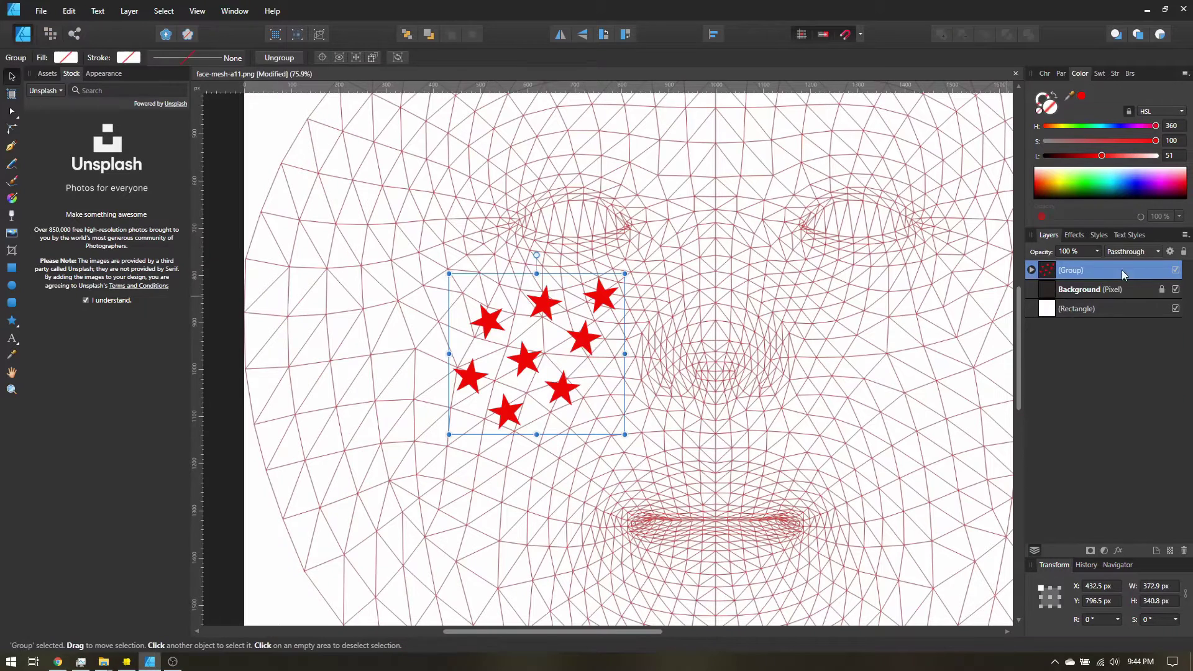
Duplicate the group, mirror it onto the right cheek, and group both clusters together.
{"action": "key", "text": "ctrl+j"}
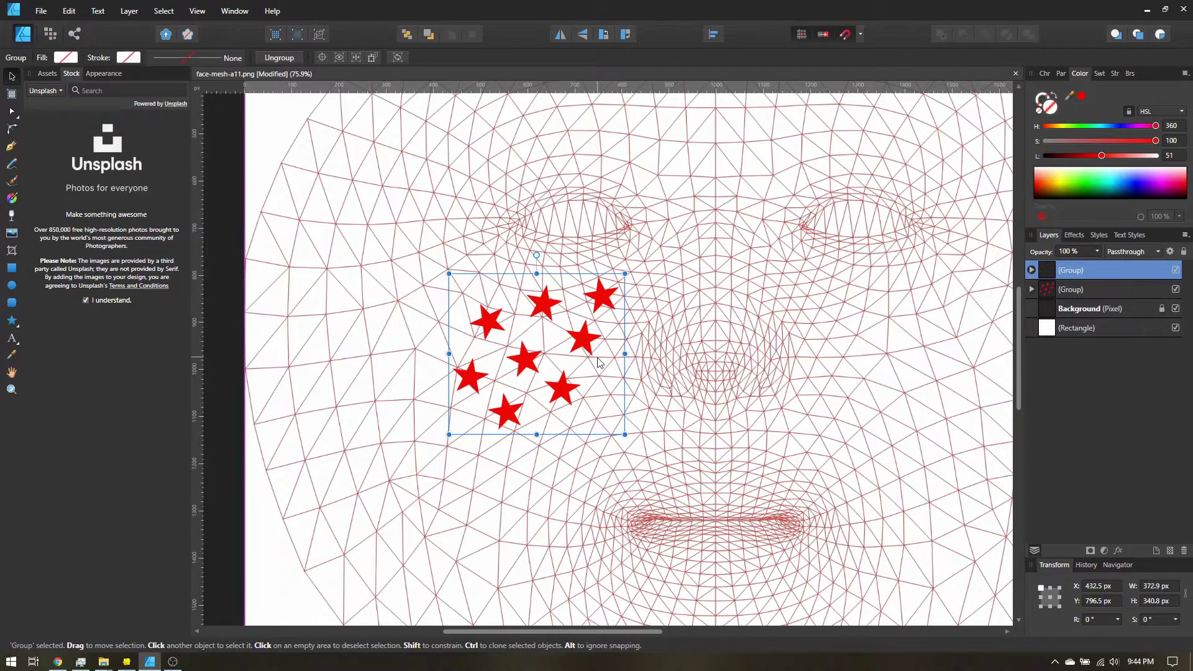
{"action": "left_click", "coordinate": [559, 36]}
{"action": "left_click_drag", "start_coordinate": [547, 315], "coordinate": [889, 299]}
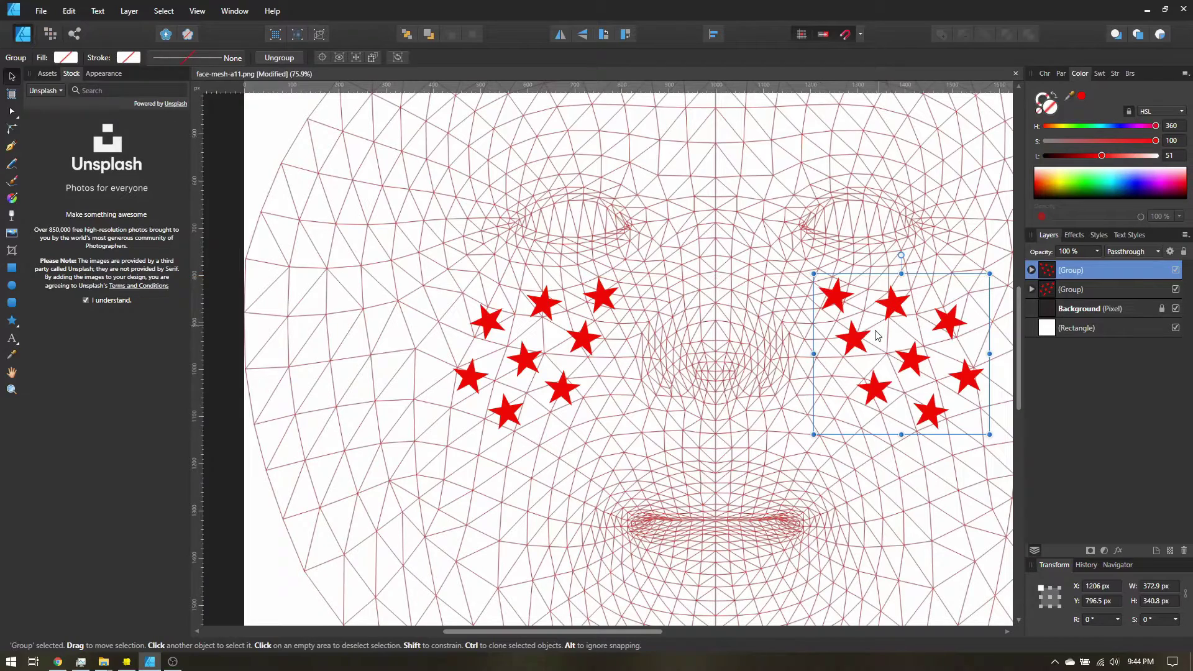
{"action": "scroll", "coordinate": [876, 356], "scroll_direction": "right", "scroll_amount": 1}
{"action": "scroll", "coordinate": [877, 356], "scroll_direction": "right", "scroll_amount": 5}
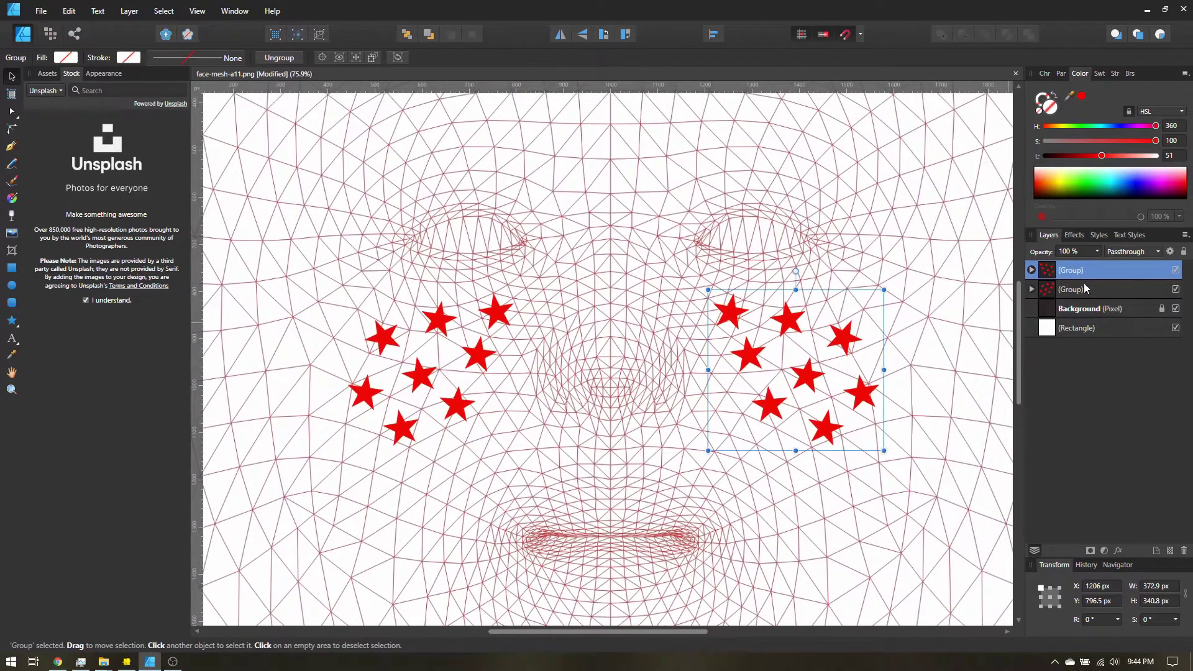
{"action": "left_click", "coordinate": [1079, 290], "text": "shift"}
{"action": "key", "text": "ctrl+g"}
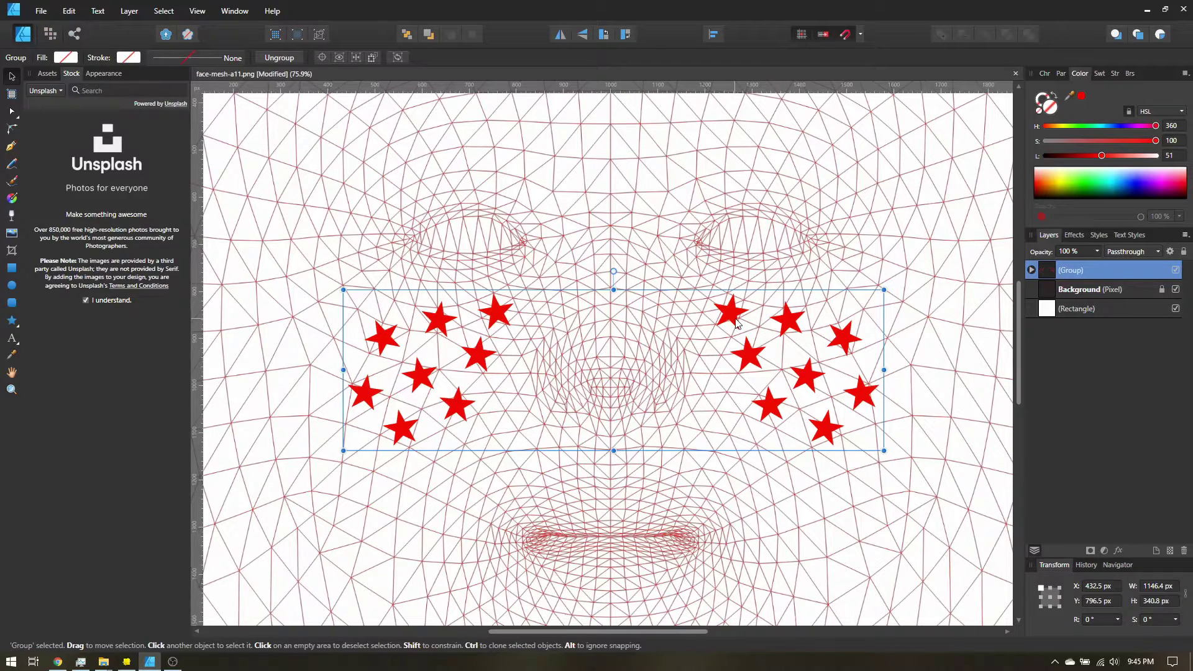
Give the star group a Color Overlay effect with lightness 100, turning the stars white.
{"action": "left_click", "coordinate": [1118, 550]}
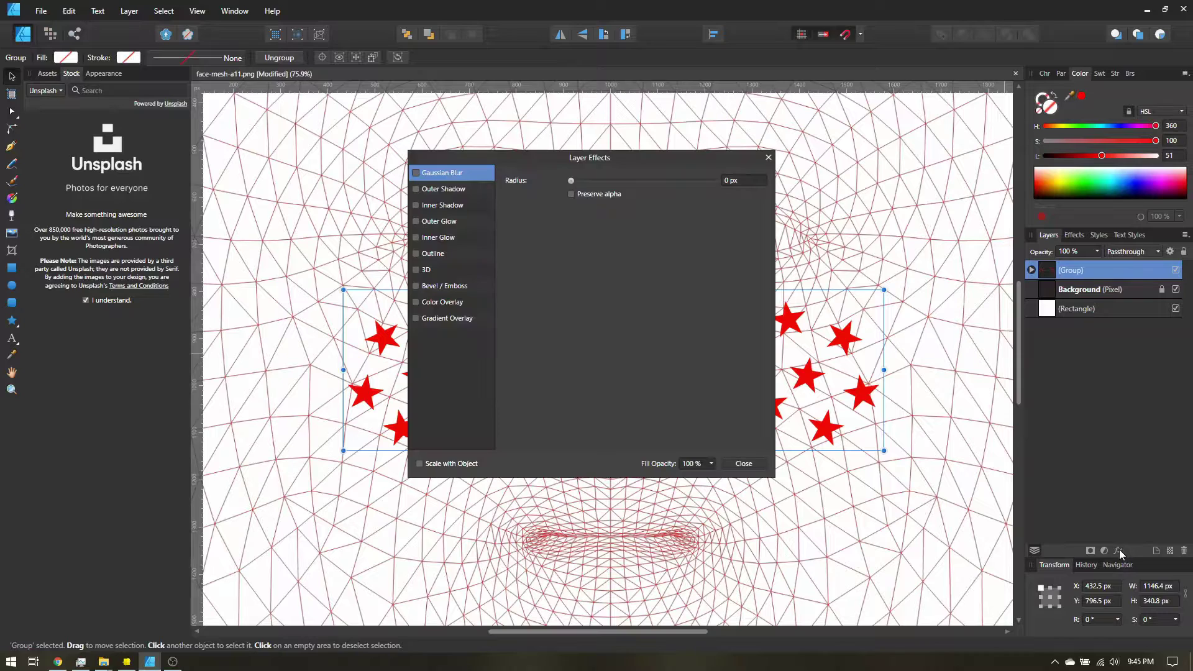
{"action": "left_click", "coordinate": [448, 302]}
{"action": "left_click", "coordinate": [584, 210]}
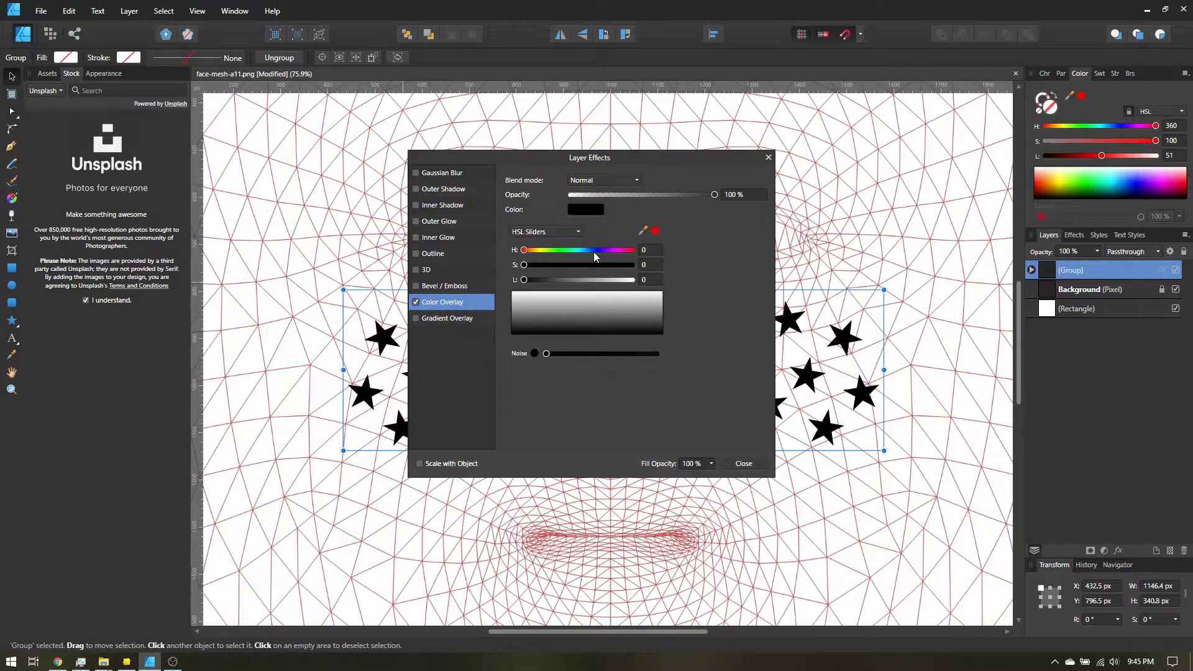
{"action": "left_click_drag", "start_coordinate": [524, 279], "coordinate": [631, 280]}
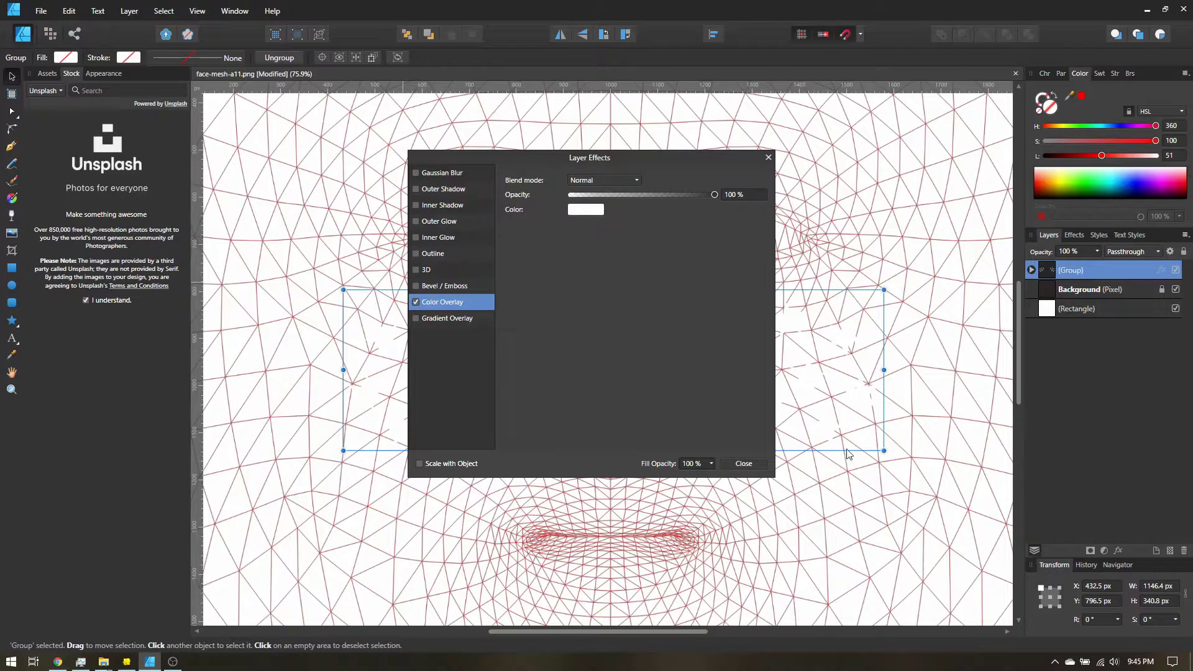
{"action": "left_click", "coordinate": [745, 463]}
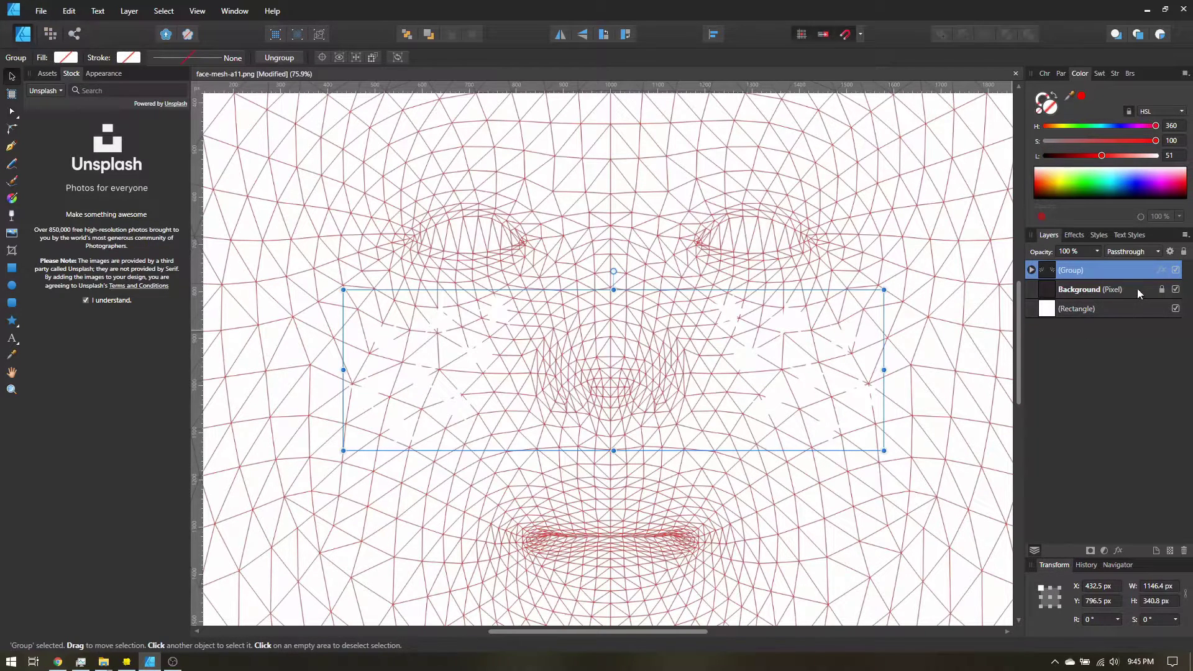
Hide the face mesh Background and white Rectangle layers, leaving the stars on transparency.
{"action": "left_click", "coordinate": [1174, 290]}
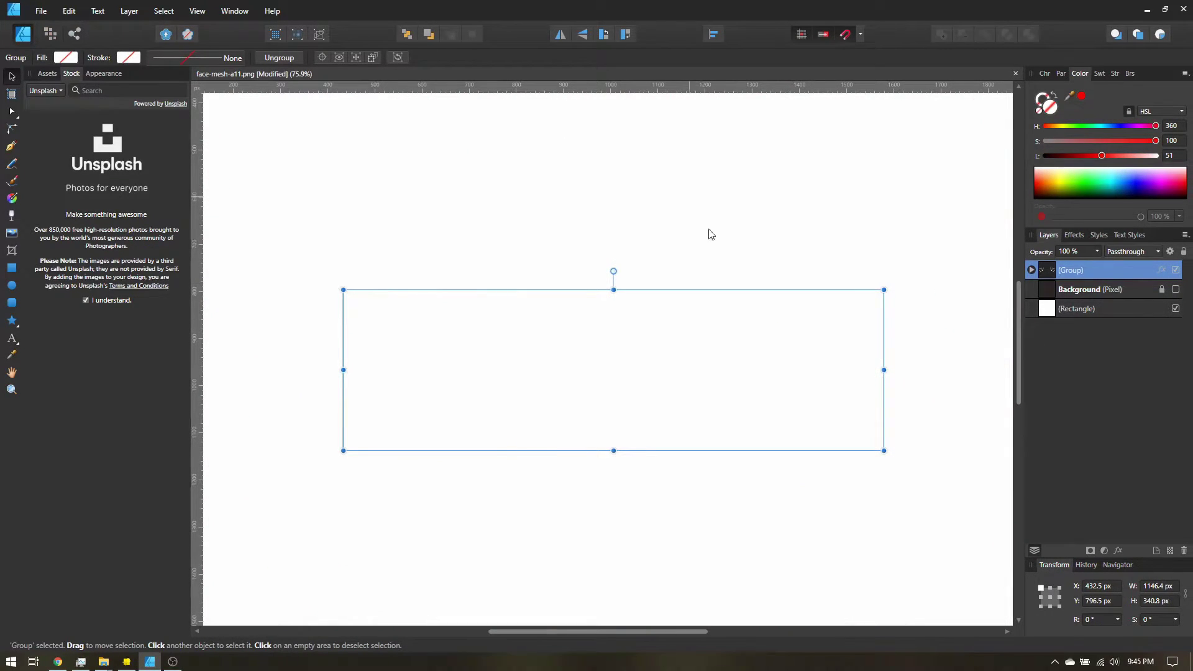
{"action": "left_click", "coordinate": [1174, 309]}
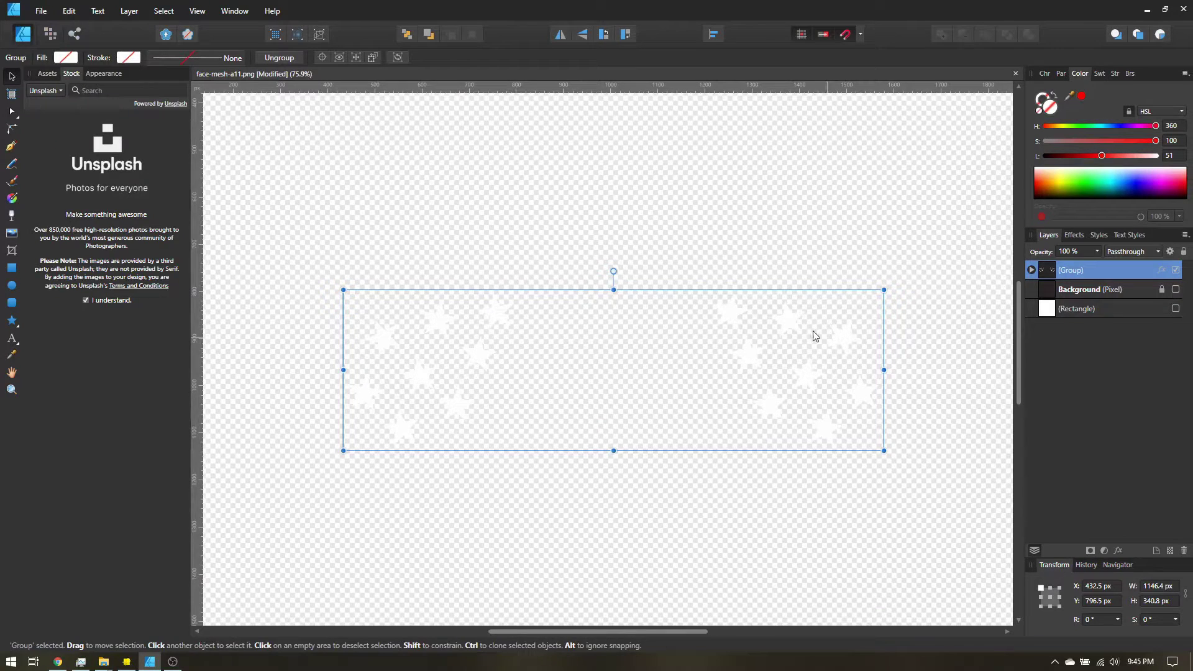
{"action": "scroll", "coordinate": [451, 353], "scroll_direction": "up", "scroll_amount": 10, "text": "ctrl"}
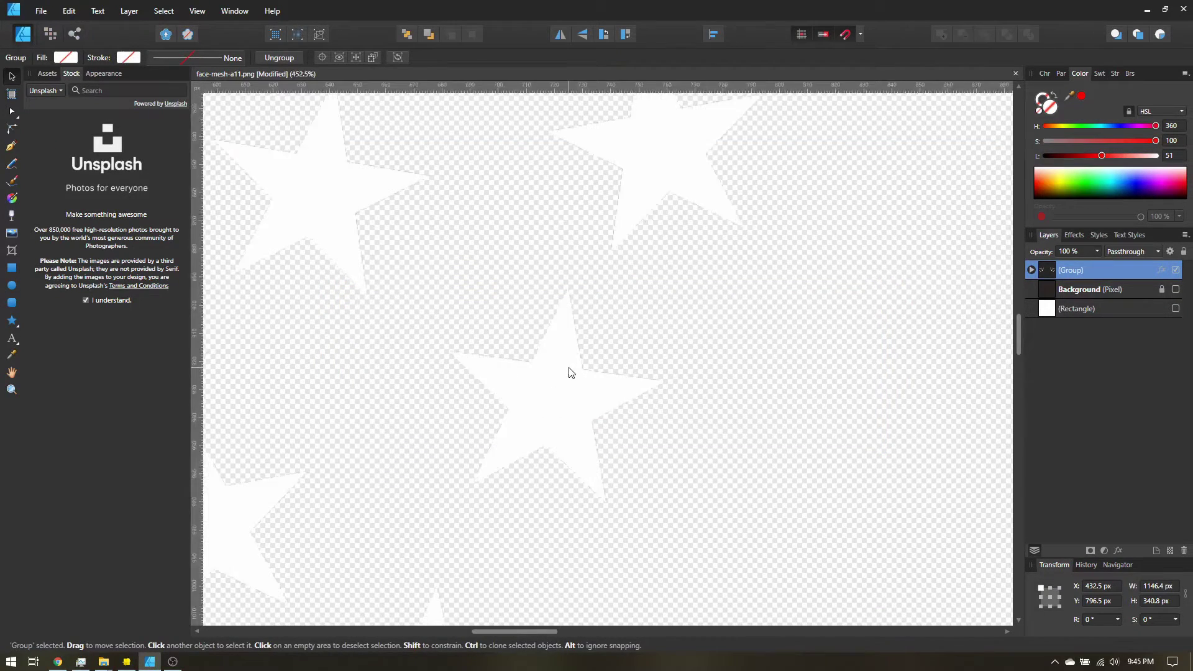
{"action": "scroll", "coordinate": [565, 383], "scroll_direction": "down", "scroll_amount": 12, "text": "ctrl"}
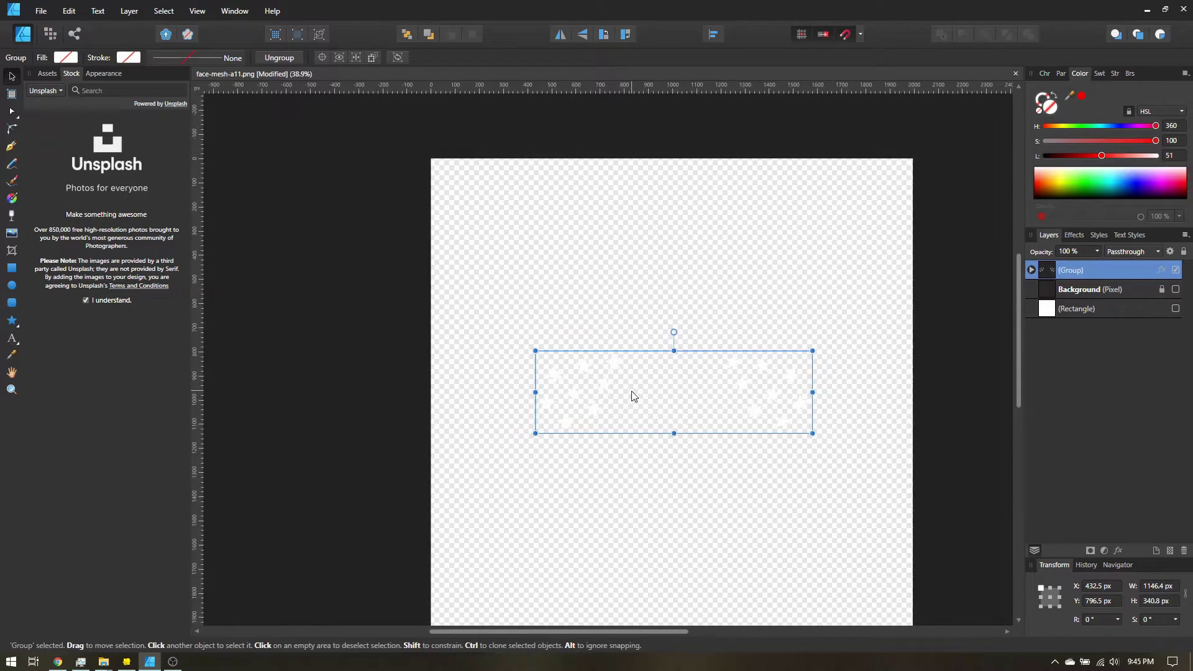
{"action": "middle_click_drag", "start_coordinate": [771, 481], "coordinate": [692, 425]}
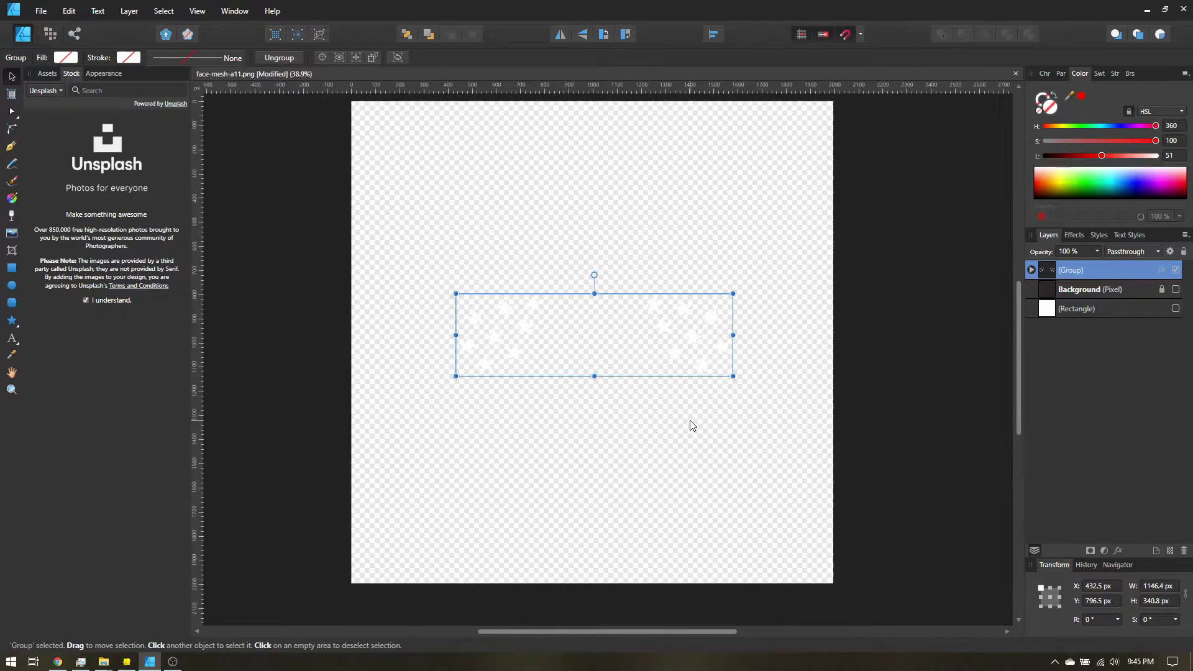
Export the white stars as the PNG 'star_freckles', then switch to Lens Studio.
{"action": "key", "text": "ctrl+alt+shift+w"}
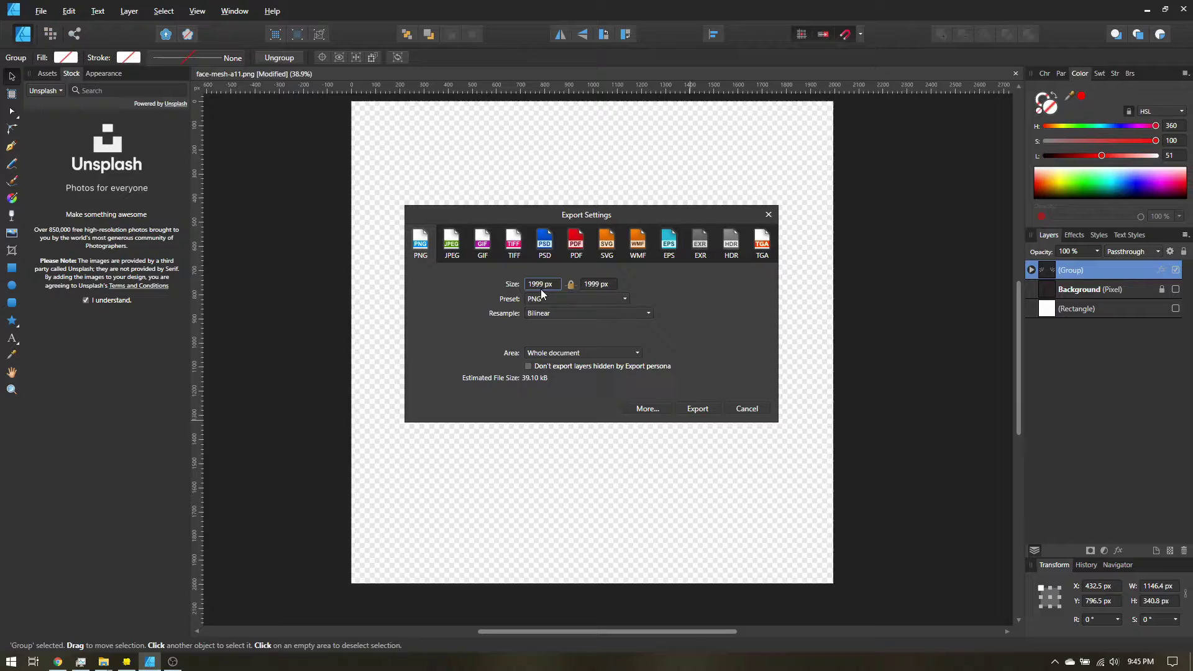
{"action": "left_click", "coordinate": [698, 409]}
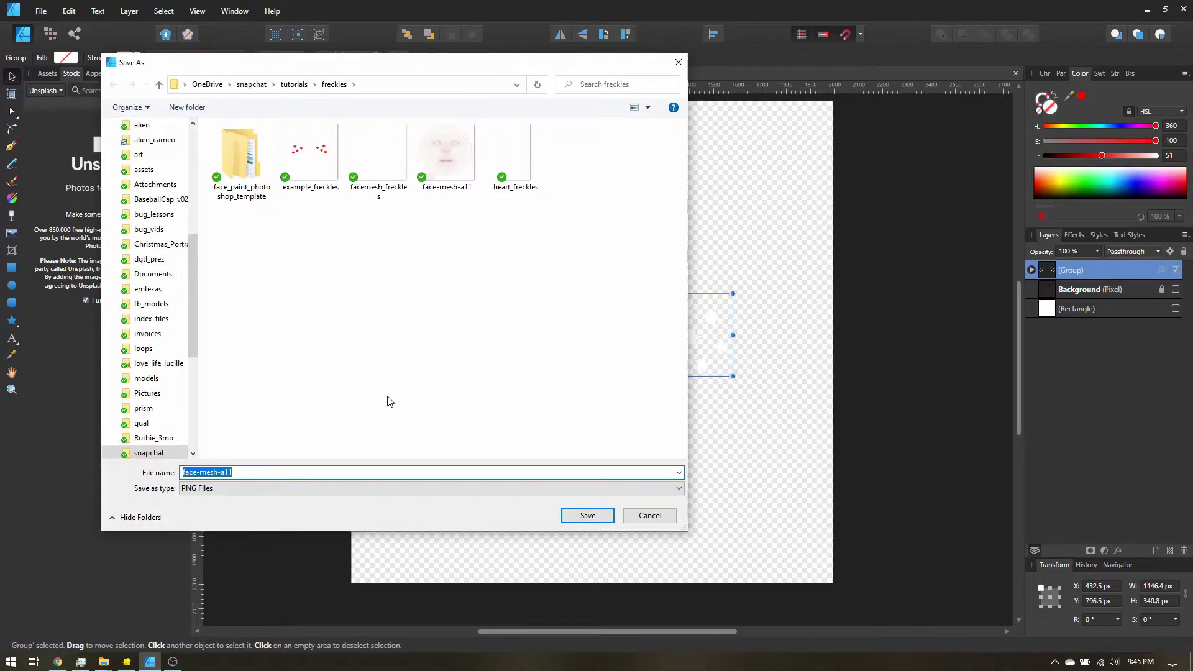
{"action": "type", "text": "star_freckles"}
{"action": "key", "text": "Return"}
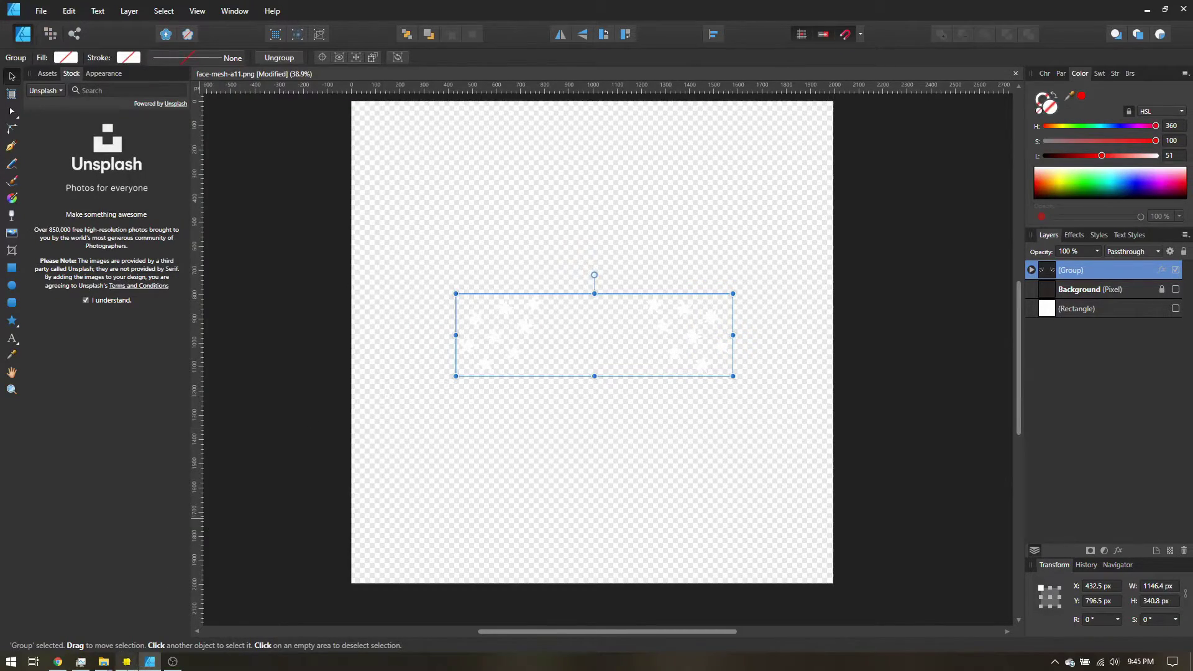
{"action": "left_click", "coordinate": [127, 662]}
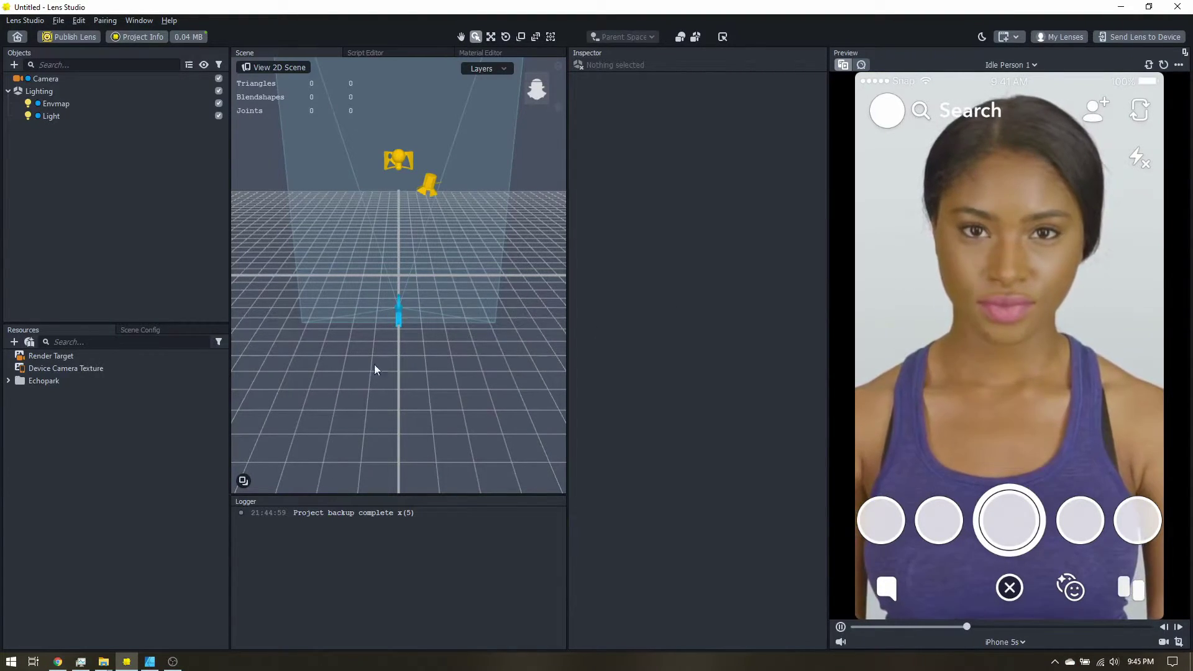
Import star_freckles into Resources and add a Face Mesh to the scene.
{"action": "left_click_drag", "start_coordinate": [375, 369], "coordinate": [124, 460]}
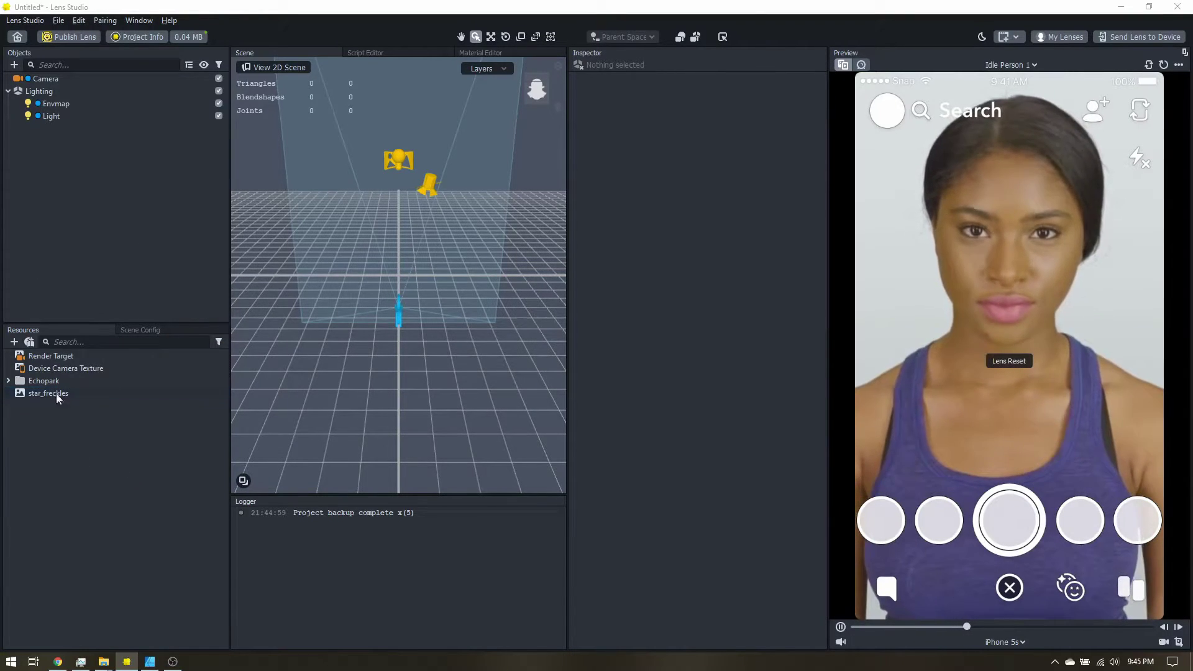
{"action": "left_click", "coordinate": [14, 64]}
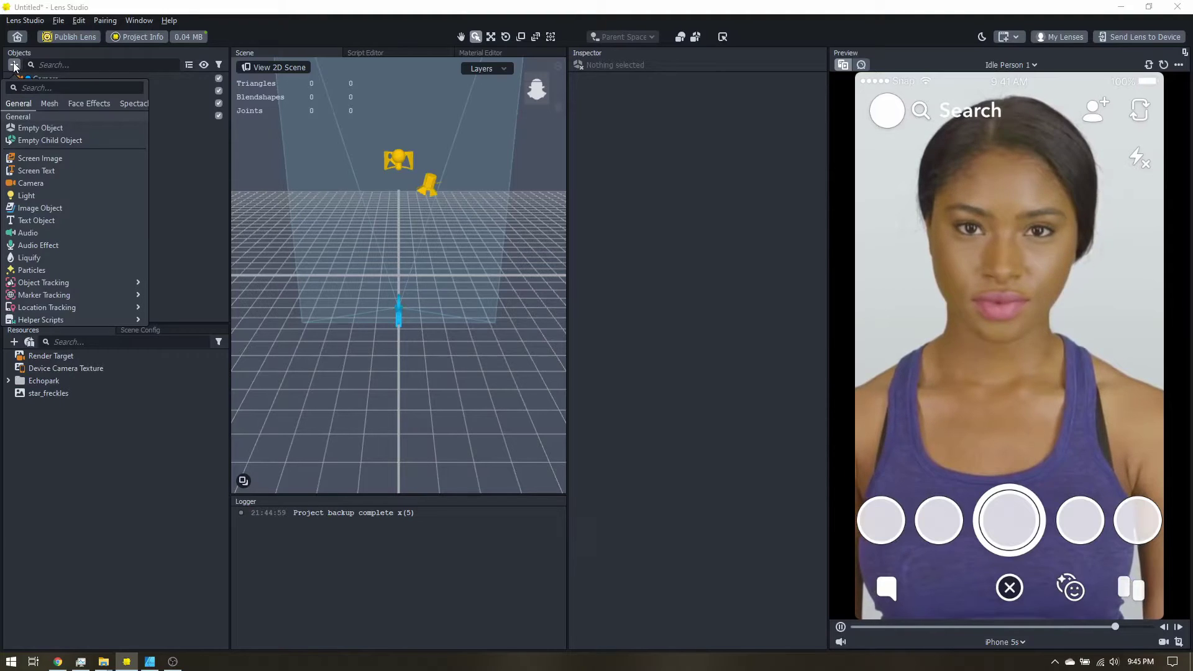
{"action": "type", "text": "face"}
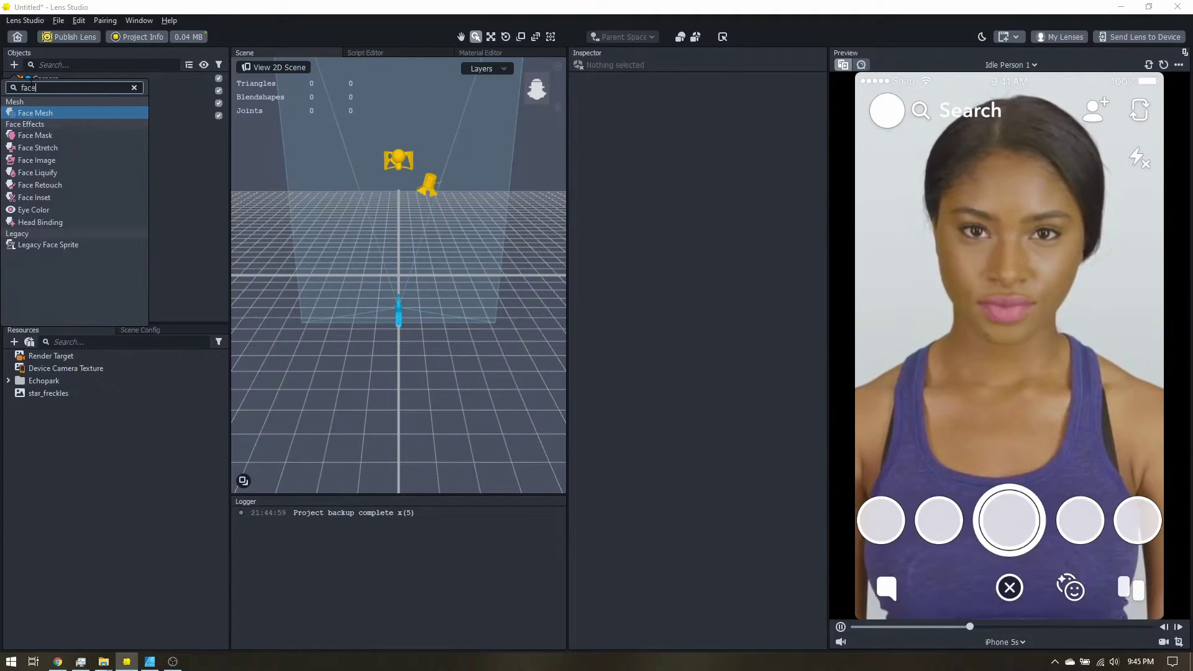
{"action": "left_click", "coordinate": [37, 113]}
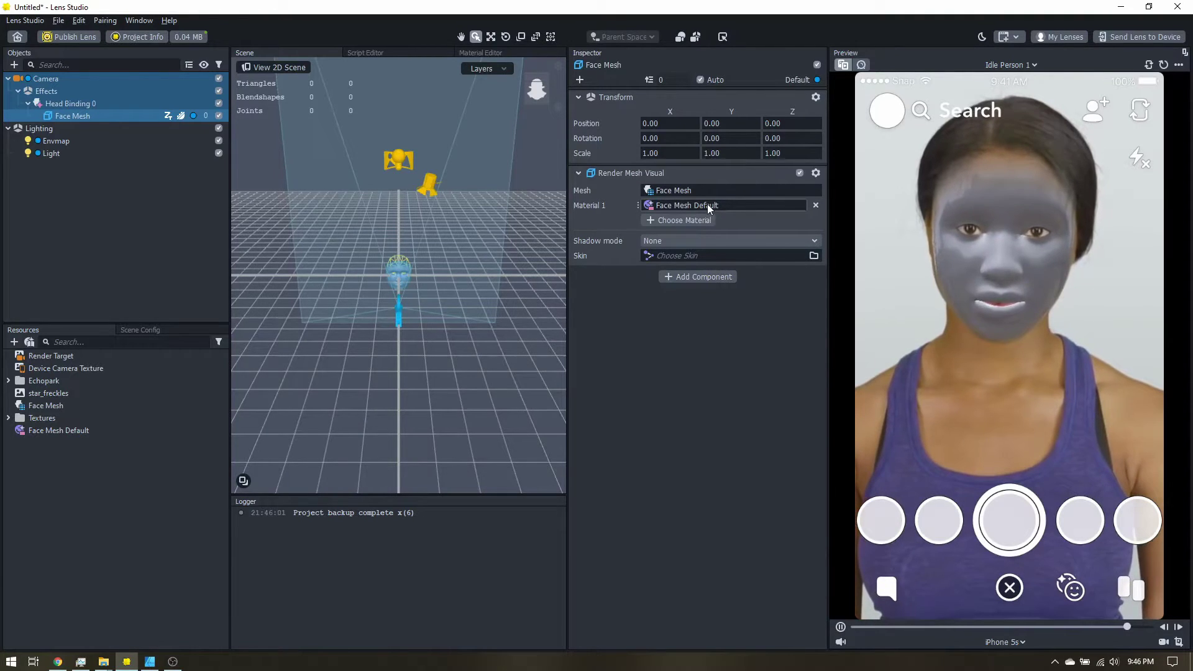
Make star_freckles the Face Mesh Default material's base texture and widen the Preview panel.
{"action": "left_click", "coordinate": [75, 431]}
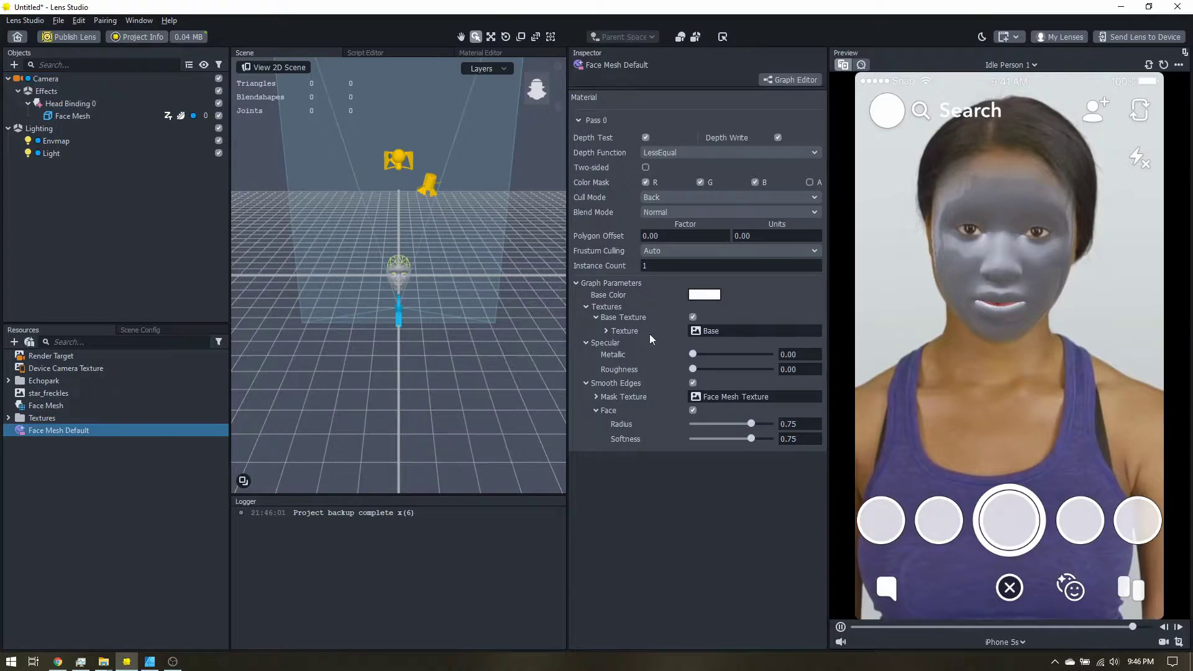
{"action": "left_click", "coordinate": [713, 331]}
{"action": "double_click", "coordinate": [551, 276]}
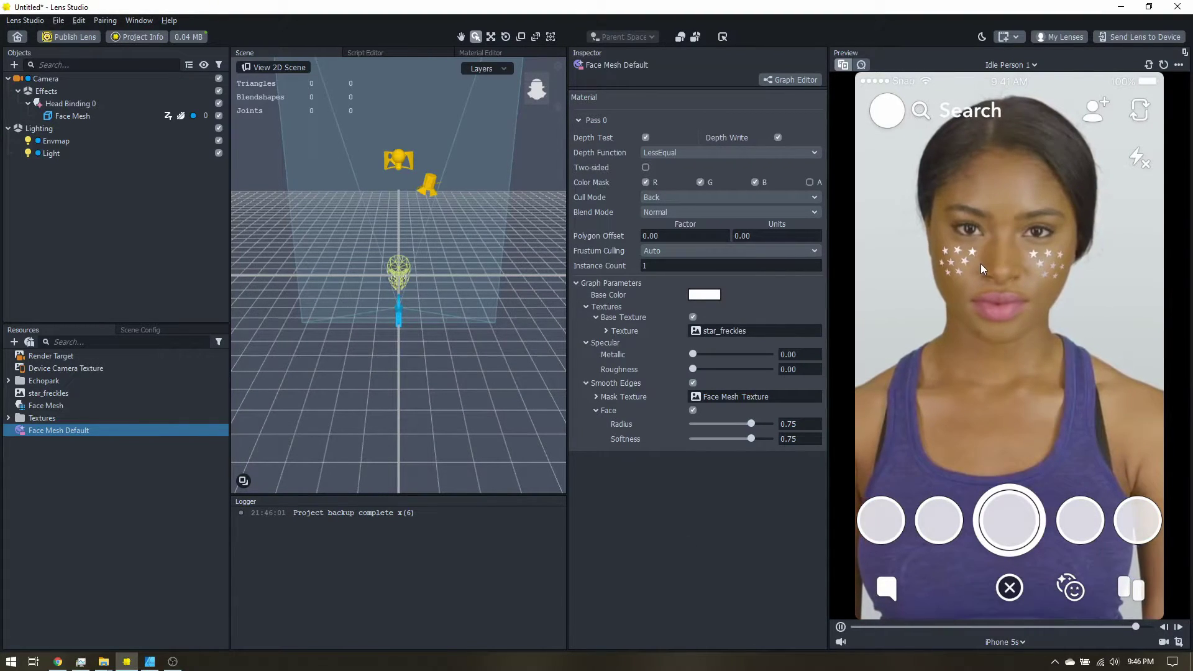
{"action": "left_click_drag", "start_coordinate": [828, 376], "coordinate": [810, 378]}
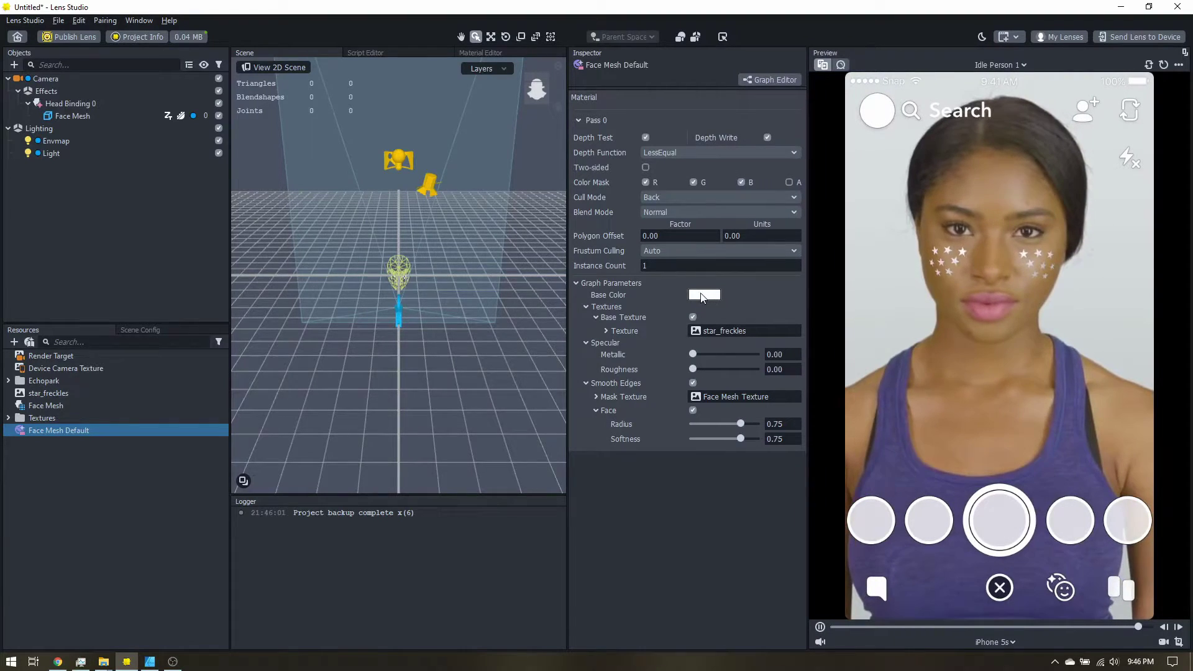
Give the freckle material base colour #ffcc00, Metallic 1.00 and Roughness 0.04.
{"action": "left_click", "coordinate": [703, 296]}
{"action": "left_click_drag", "start_coordinate": [700, 292], "coordinate": [706, 209]}
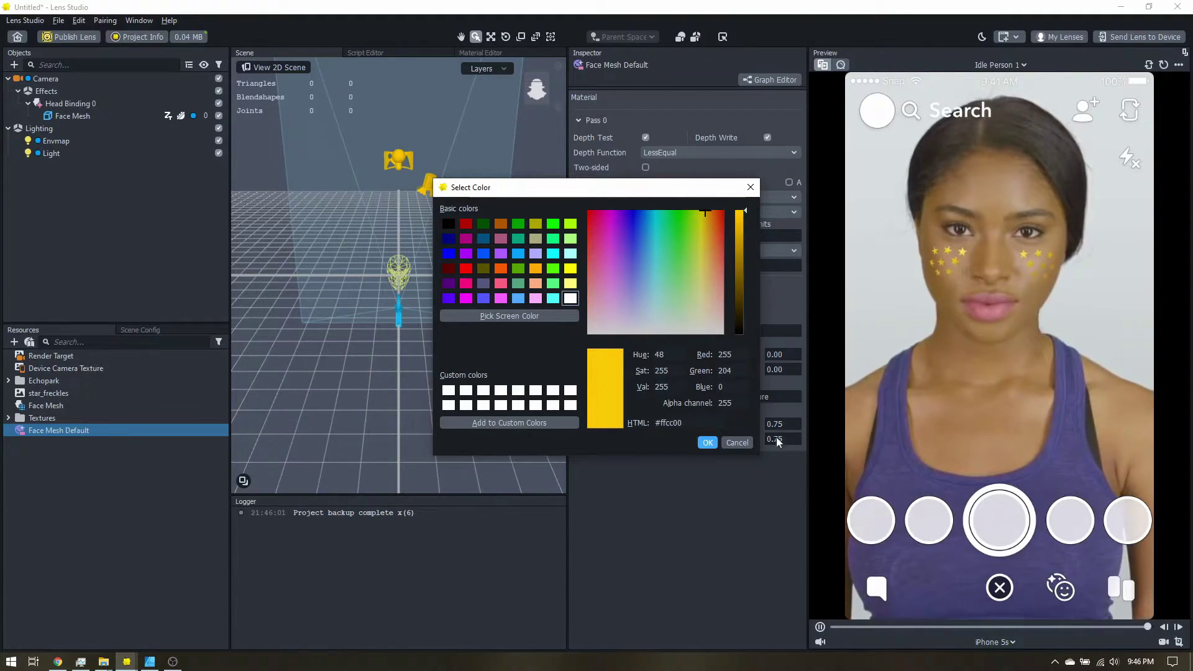
{"action": "left_click", "coordinate": [707, 442]}
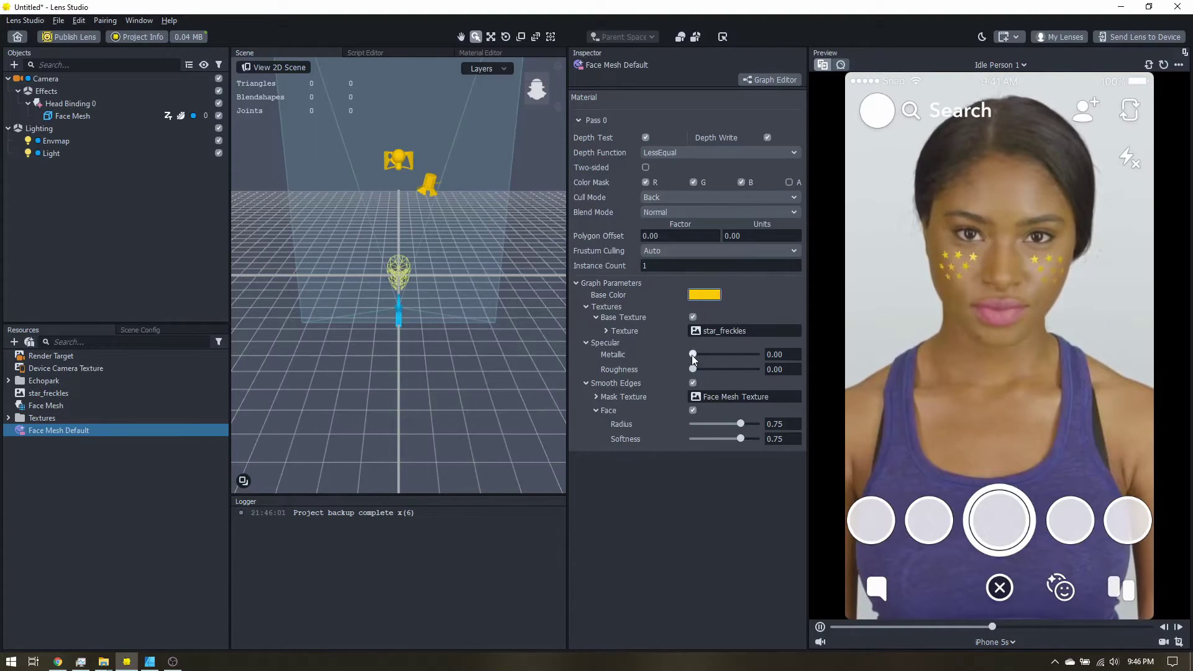
{"action": "left_click_drag", "start_coordinate": [693, 355], "coordinate": [756, 367]}
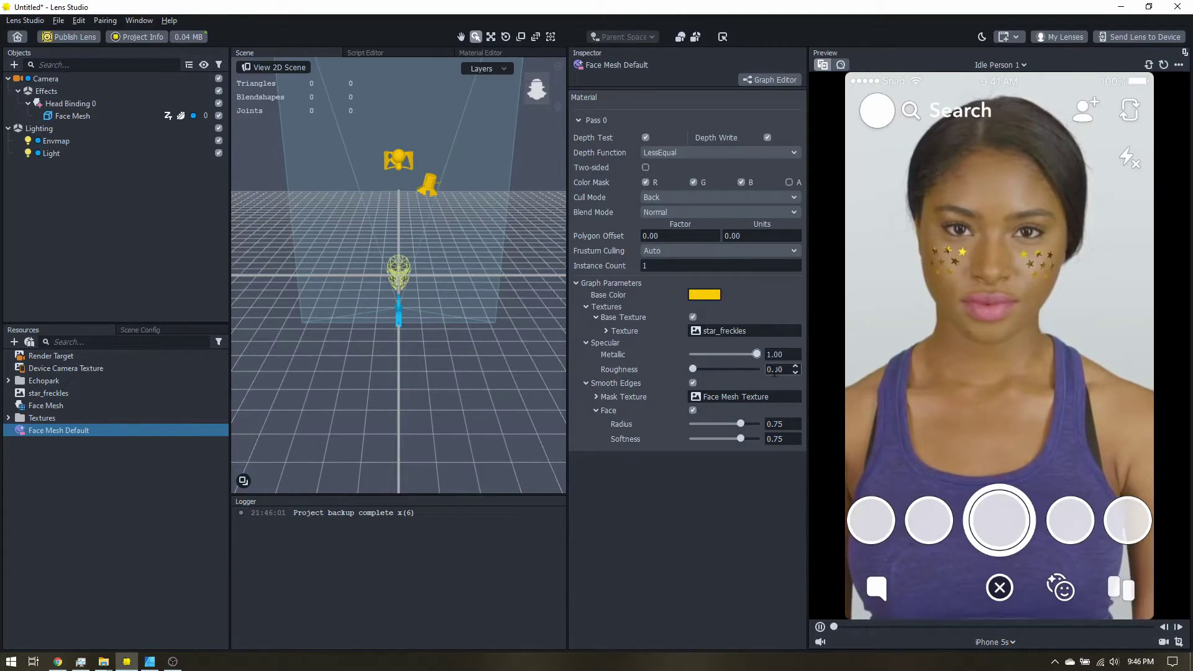
{"action": "left_click", "coordinate": [693, 370]}
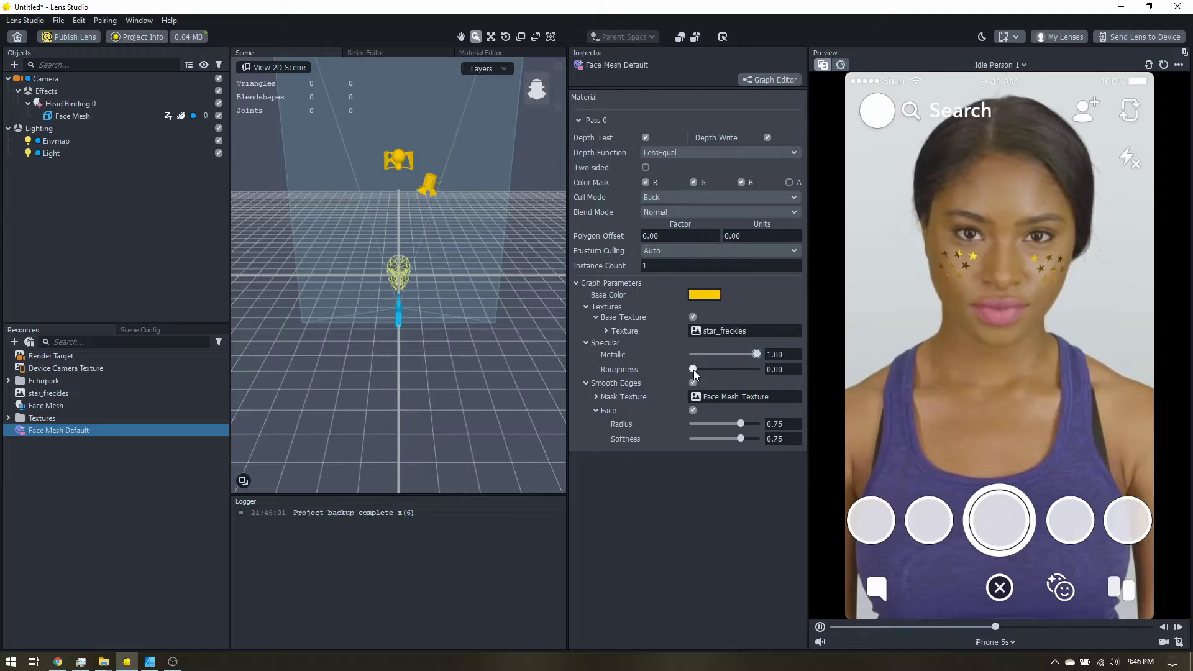
{"action": "left_click_drag", "start_coordinate": [693, 369], "coordinate": [696, 369]}
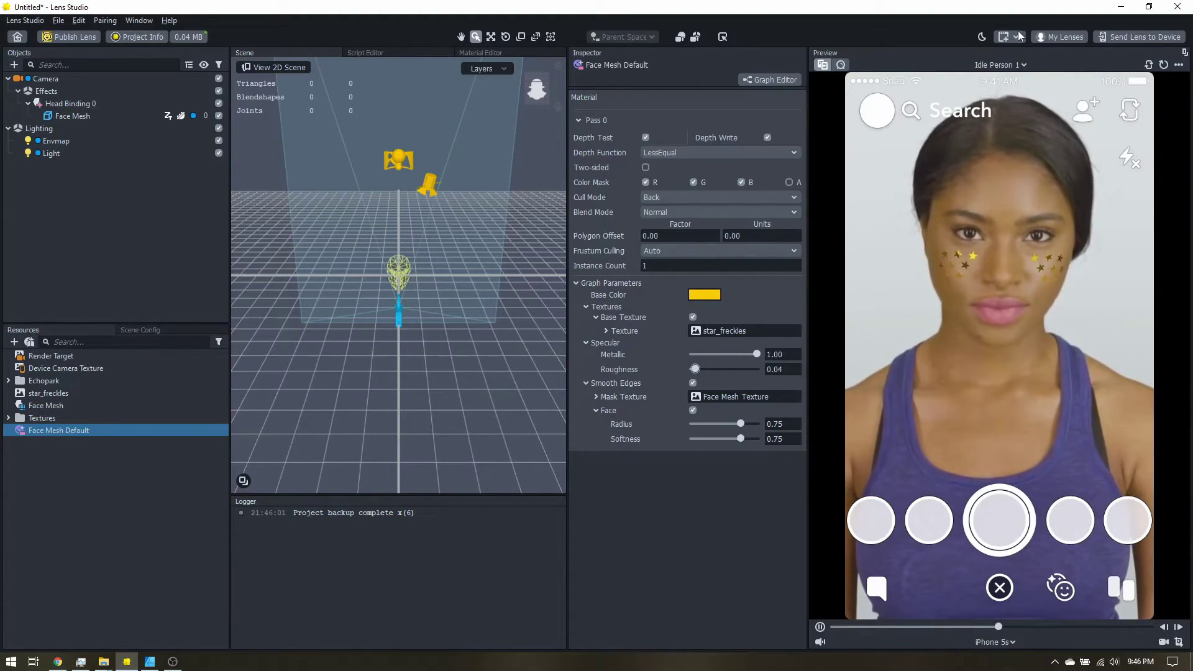
Switch the preview video to Smile Person 1 from the Smile category.
{"action": "left_click", "coordinate": [998, 64]}
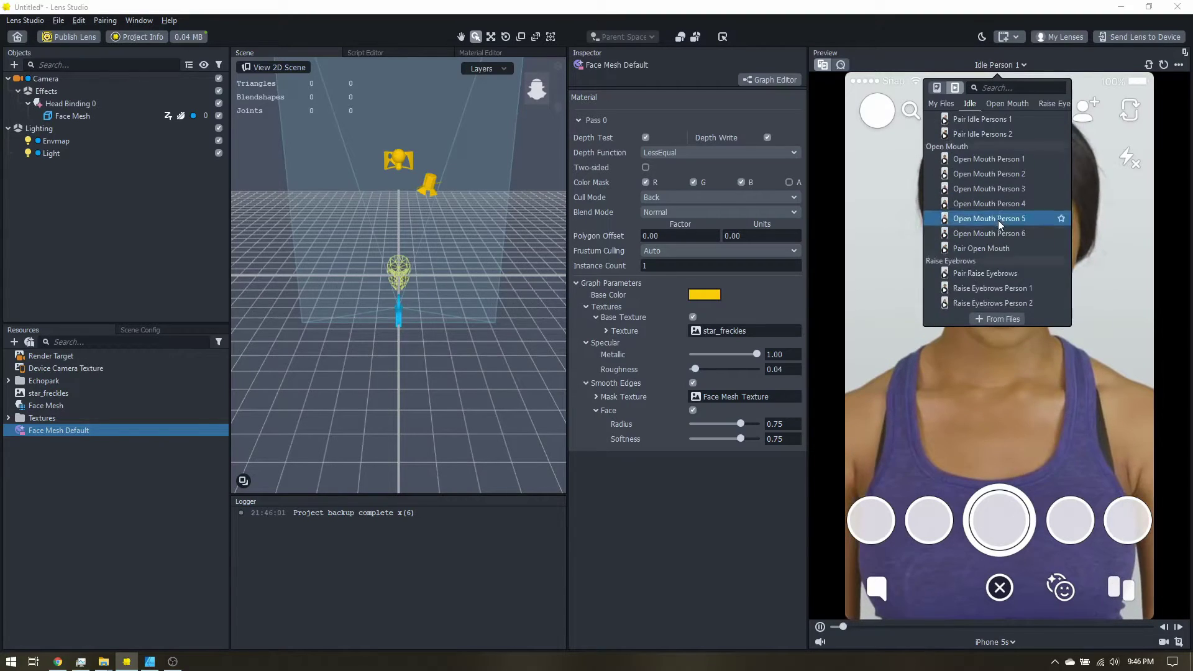
{"action": "scroll", "coordinate": [998, 221], "scroll_direction": "down", "scroll_amount": 3}
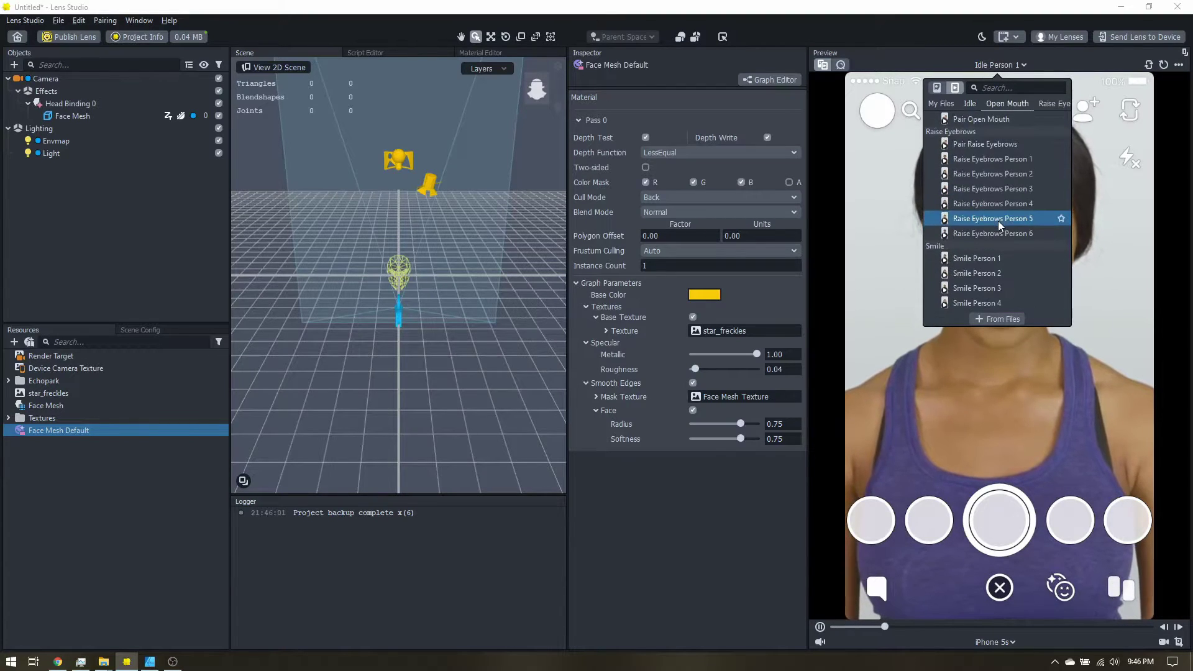
{"action": "left_click", "coordinate": [972, 262]}
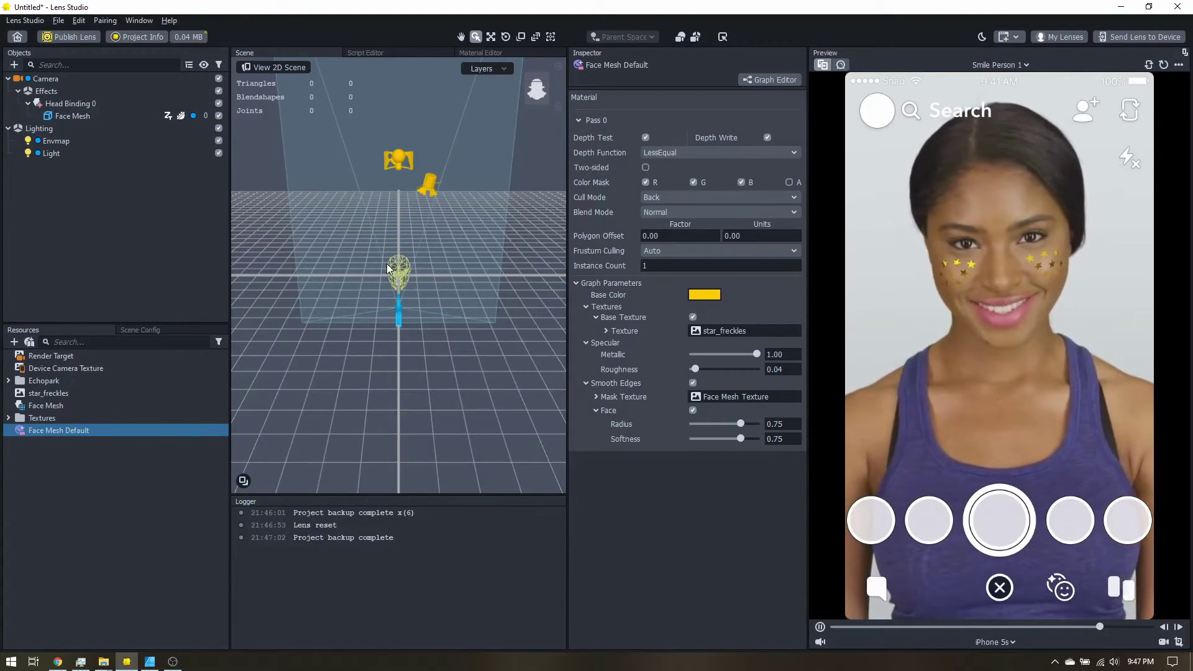
Zoom in, widen the Scene panel and orbit to a front-on view of the face mesh.
{"action": "scroll", "coordinate": [388, 269], "scroll_direction": "up", "scroll_amount": 10}
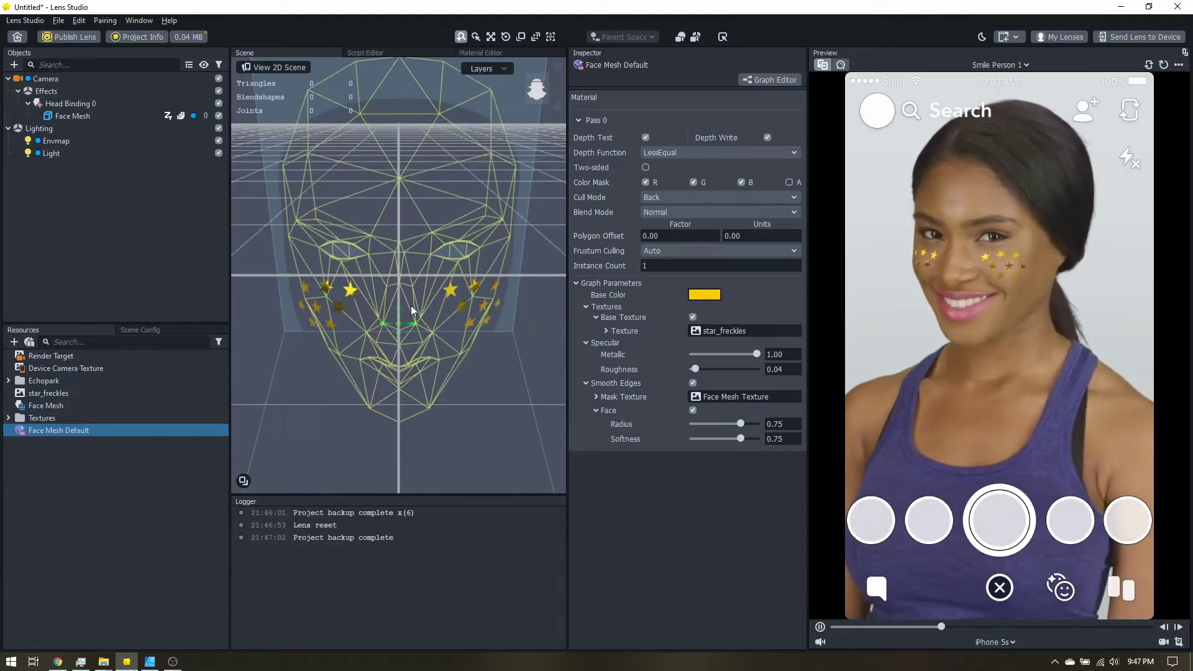
{"action": "left_click_drag", "start_coordinate": [571, 321], "coordinate": [712, 310]}
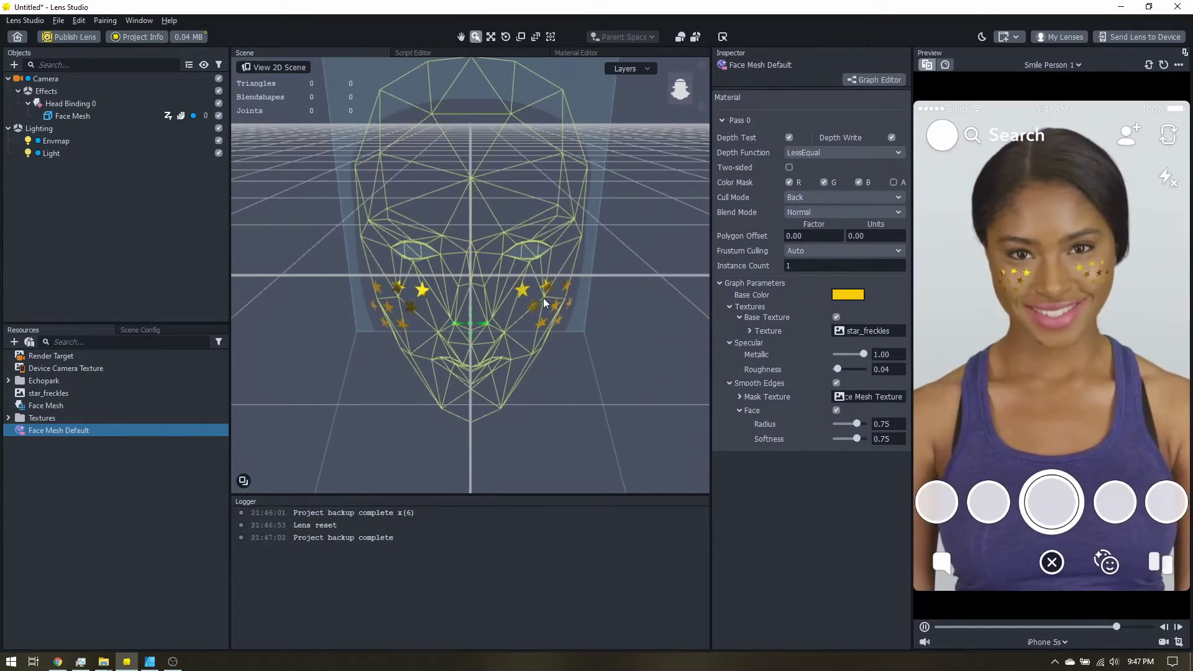
{"action": "left_click_drag", "start_coordinate": [508, 322], "coordinate": [551, 307], "text": "alt"}
{"action": "left_click_drag", "start_coordinate": [588, 345], "coordinate": [453, 305], "text": "alt"}
{"action": "scroll", "coordinate": [490, 325], "scroll_direction": "up", "scroll_amount": 2}
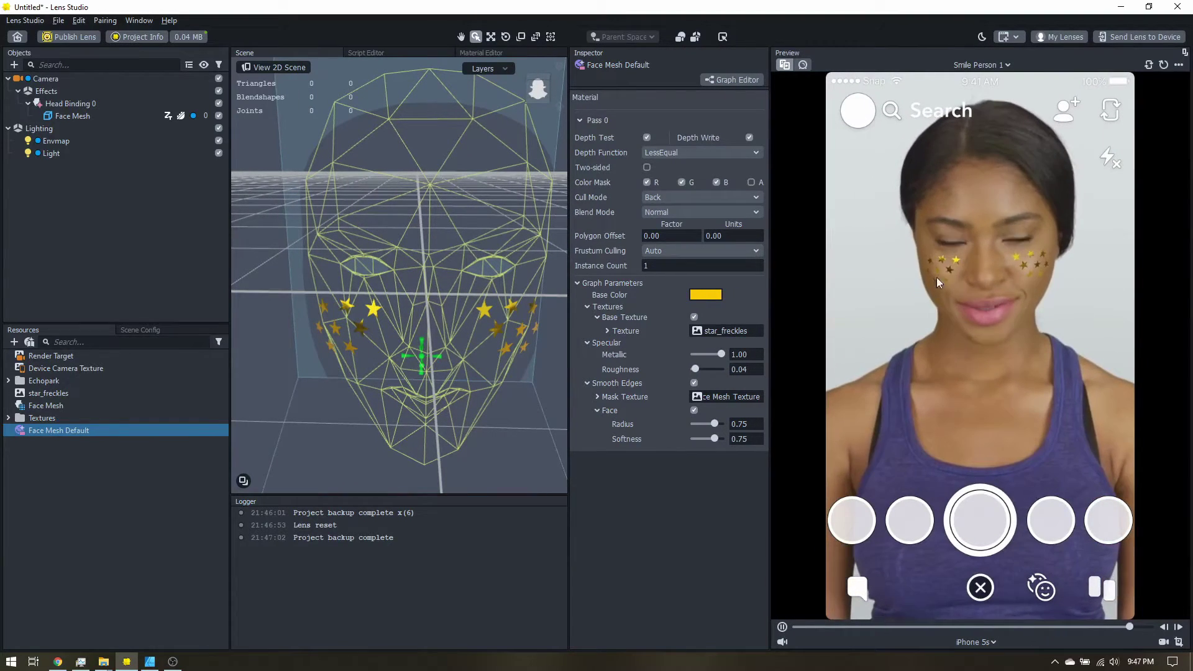
Add a Face Retouch effect to the lens.
{"action": "left_click", "coordinate": [13, 64]}
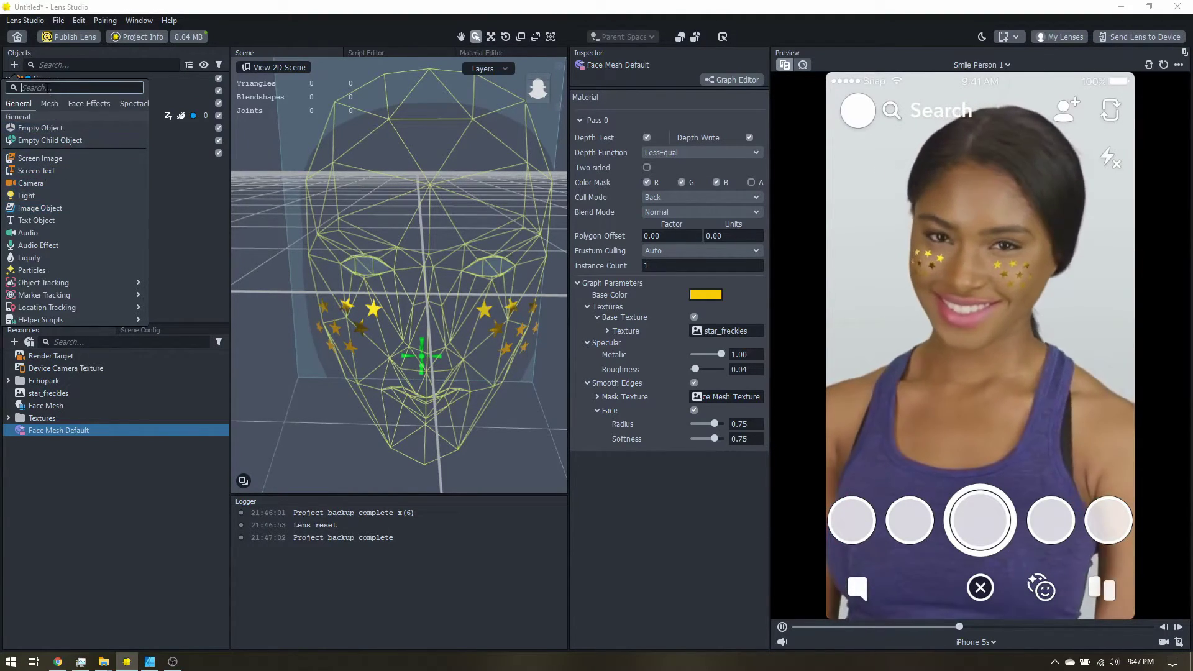
{"action": "left_click", "coordinate": [47, 87]}
{"action": "type", "text": "face"}
{"action": "left_click", "coordinate": [65, 181]}
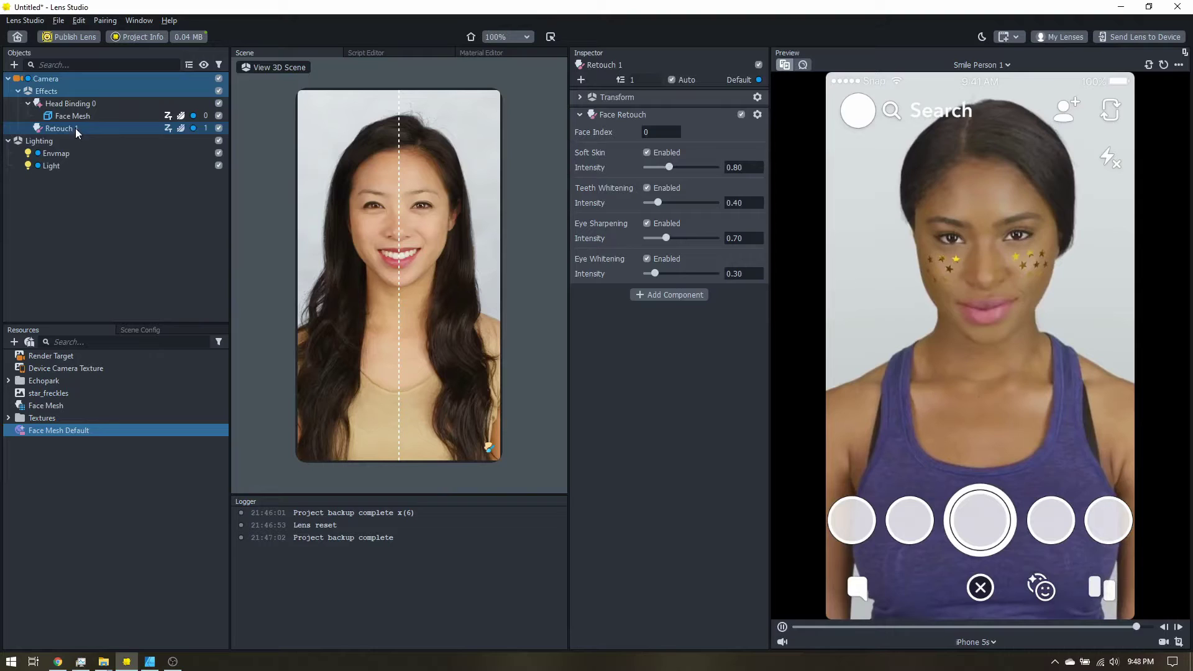
Add a Curve colour-correction post effect and set its Alpha to 0.18.
{"action": "left_click", "coordinate": [14, 64]}
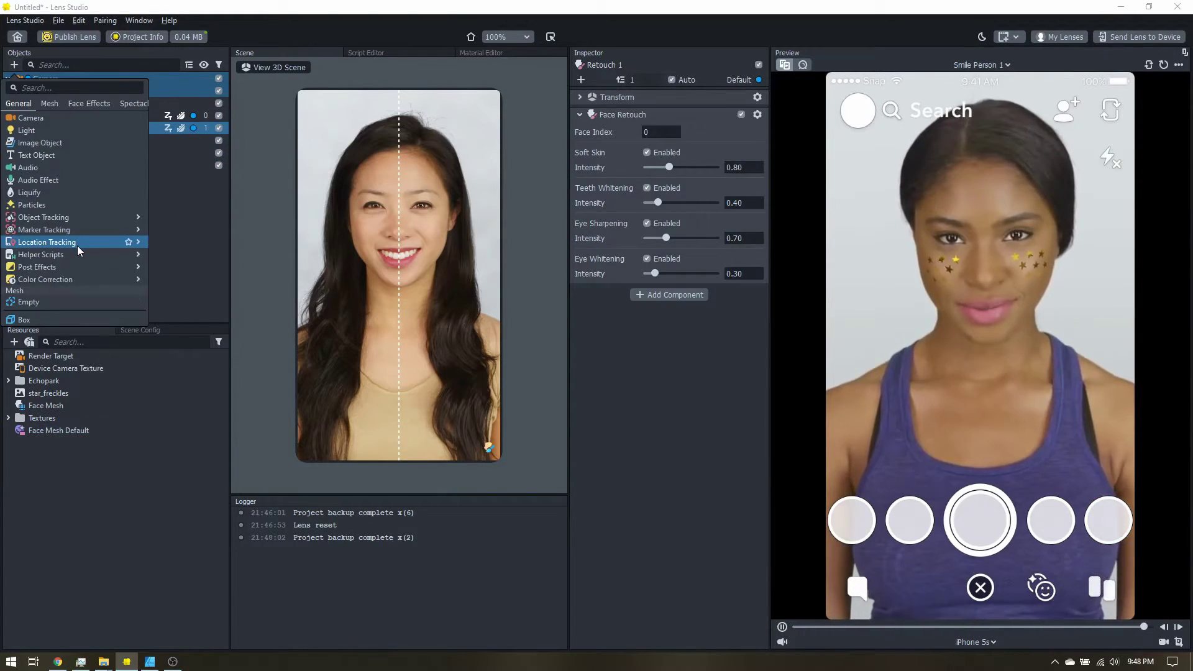
{"action": "mouse_move", "coordinate": [73, 282]}
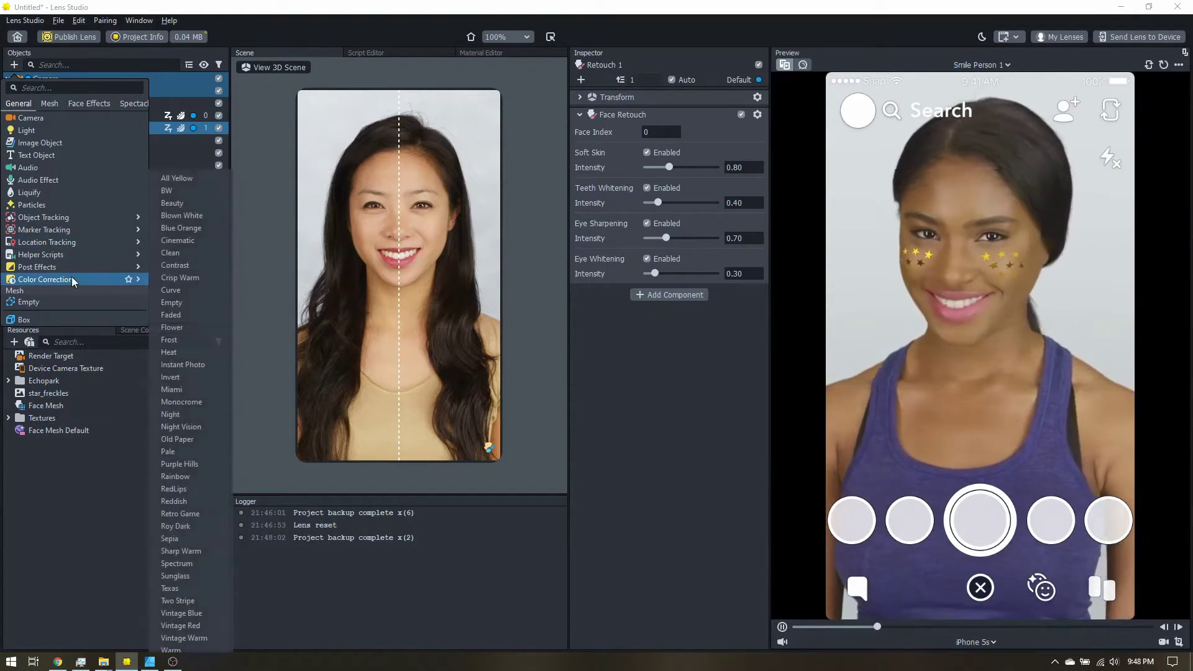
{"action": "left_click", "coordinate": [211, 290]}
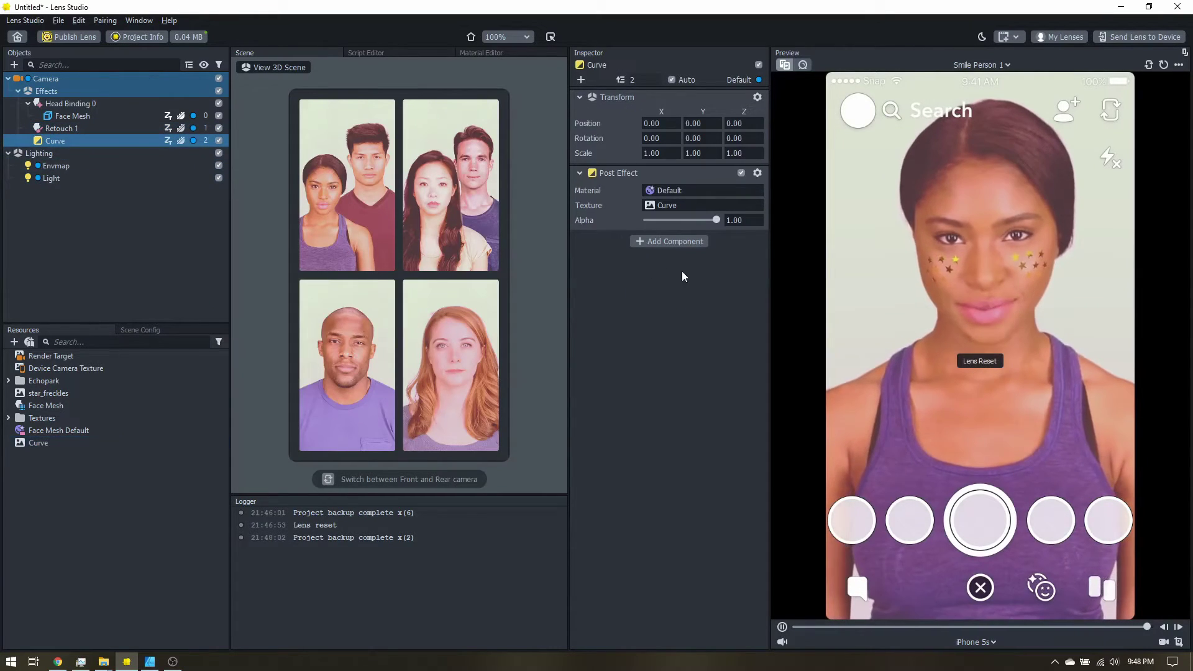
{"action": "left_click", "coordinate": [683, 221]}
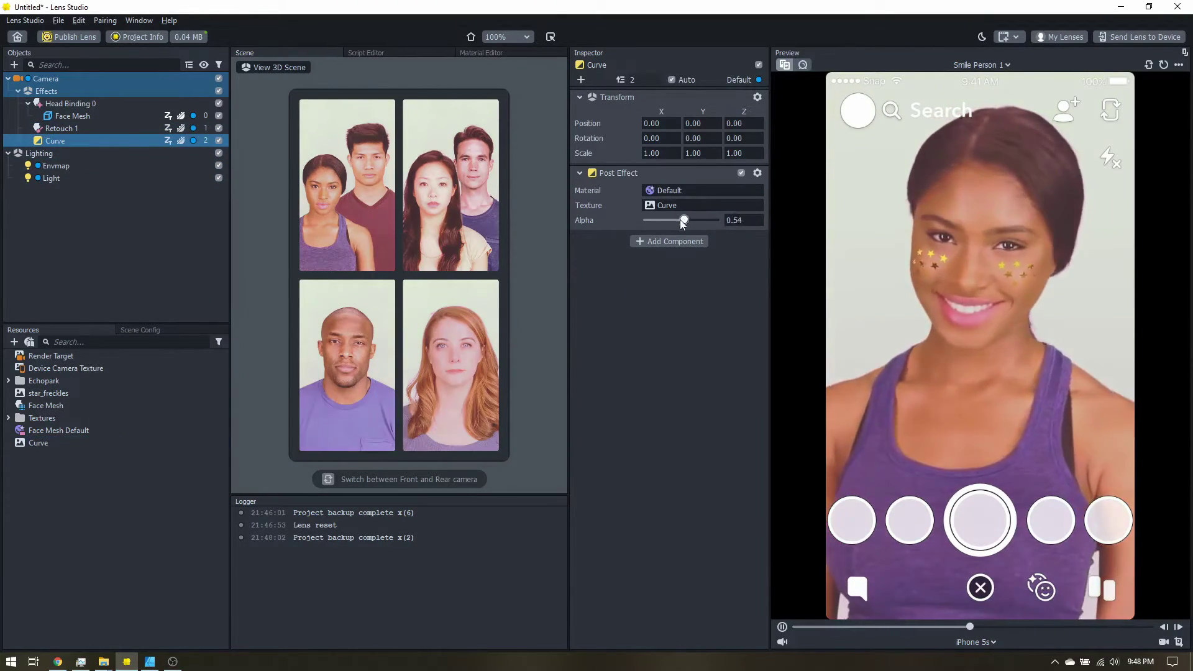
{"action": "left_click_drag", "start_coordinate": [684, 221], "coordinate": [658, 221]}
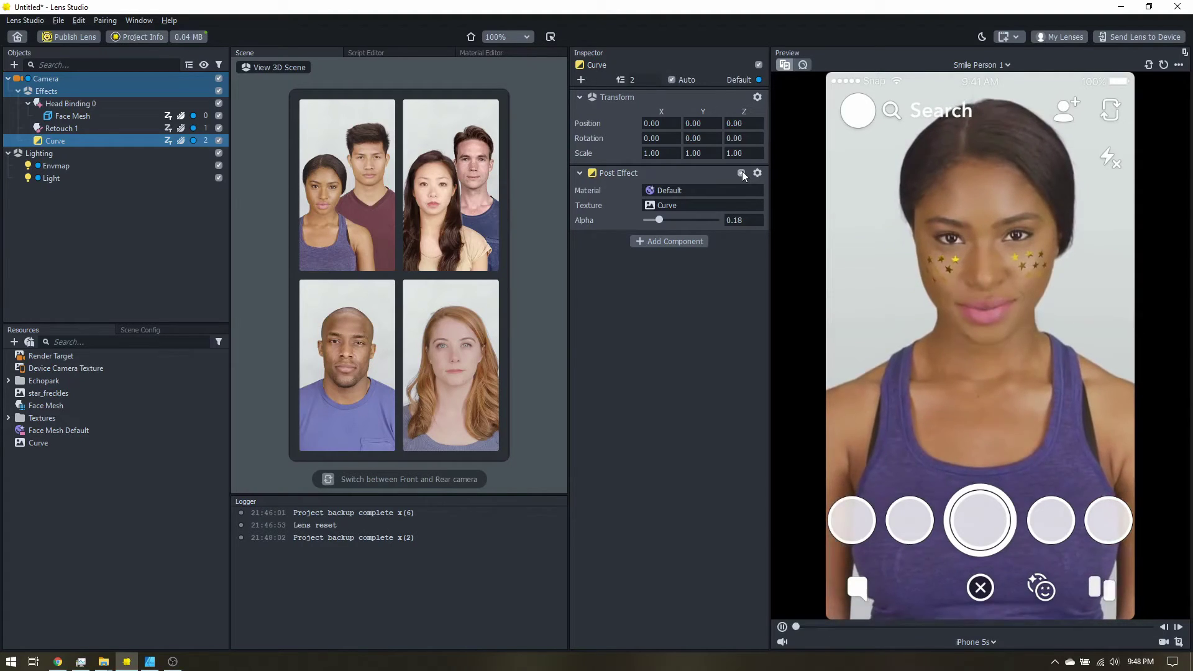
Switch the preview to the two-person Pair Open Mouth video.
{"action": "left_click", "coordinate": [83, 104]}
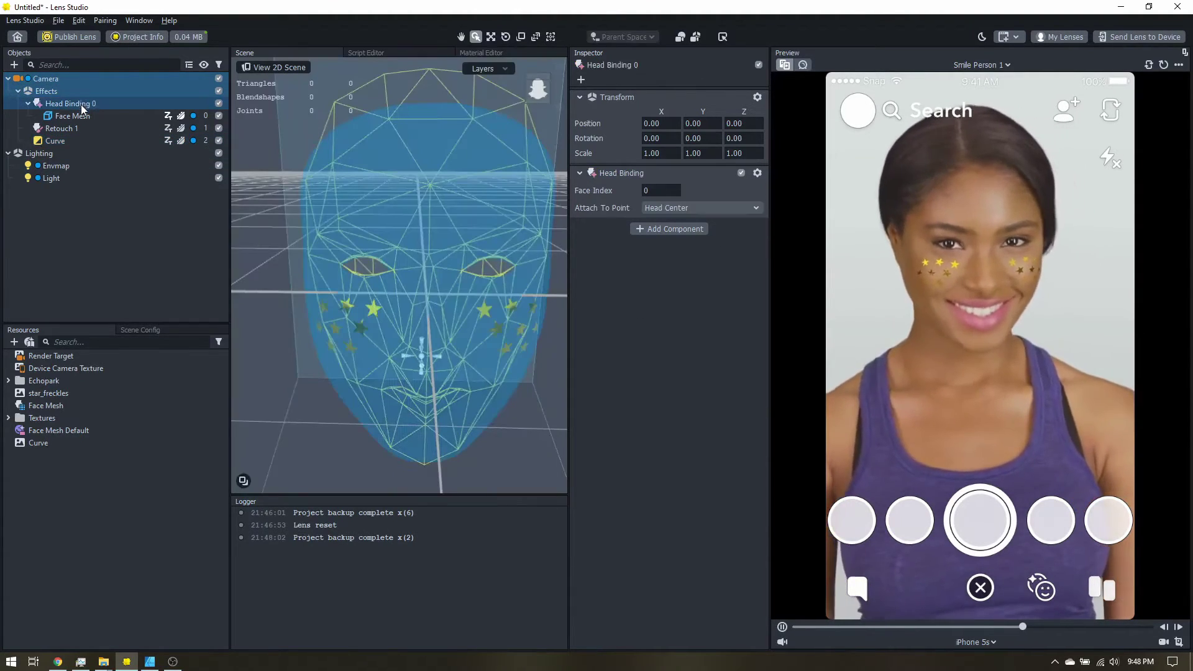
{"action": "left_click", "coordinate": [981, 66]}
{"action": "scroll", "coordinate": [1002, 215], "scroll_direction": "up", "scroll_amount": 6}
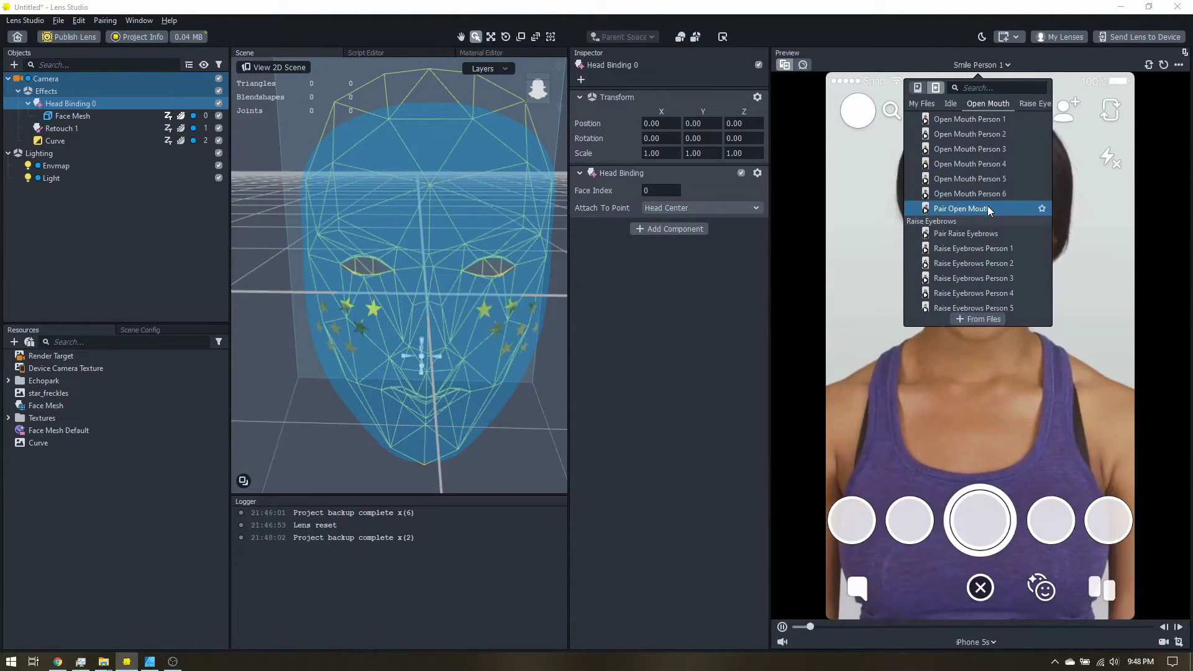
{"action": "left_click", "coordinate": [988, 208]}
Duplicate Head Binding 0 and set the new binding's Face Index to 1.
{"action": "double_click", "coordinate": [54, 104]}
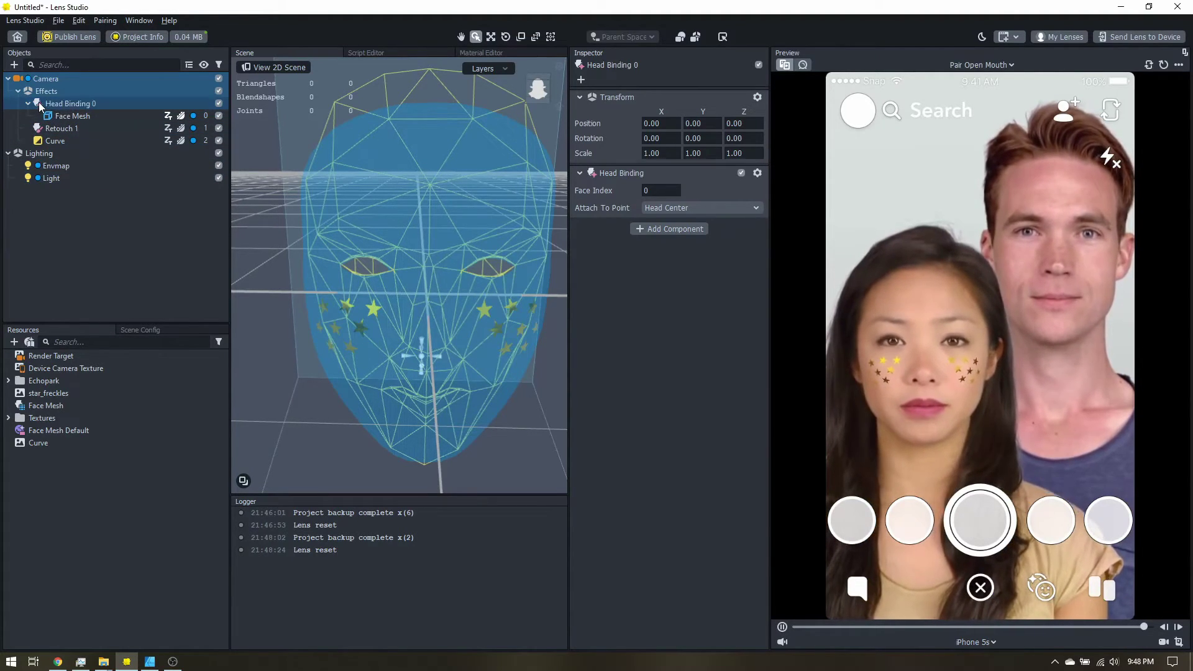
{"action": "right_click", "coordinate": [39, 106]}
{"action": "left_click", "coordinate": [65, 155]}
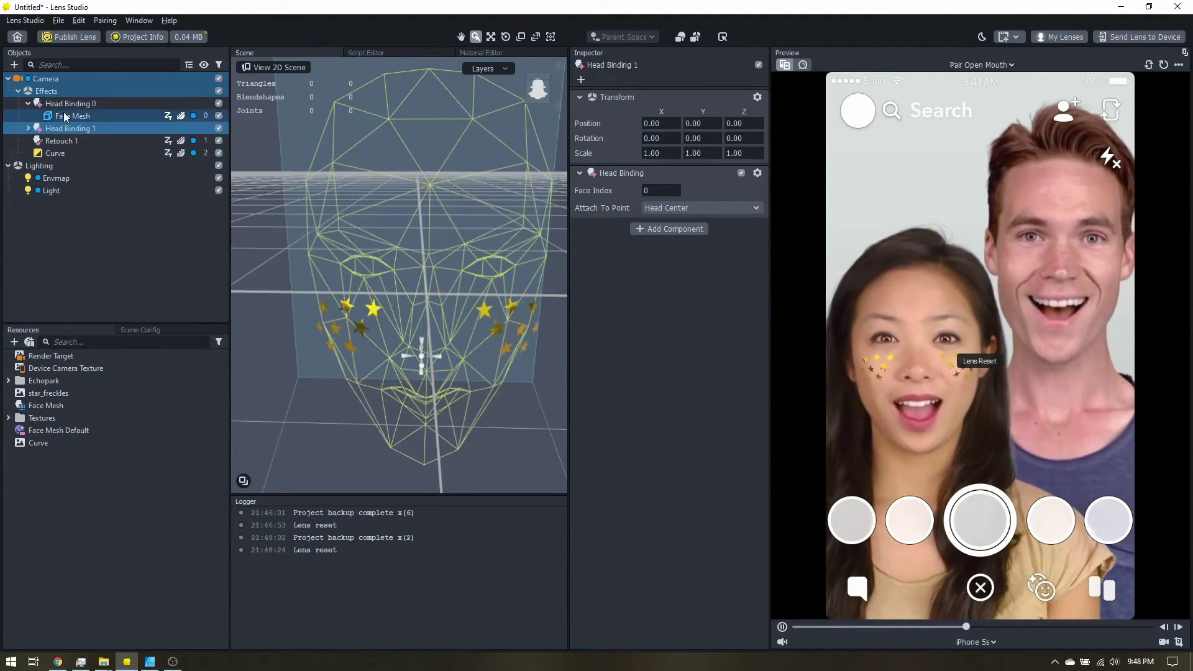
{"action": "left_click", "coordinate": [658, 190]}
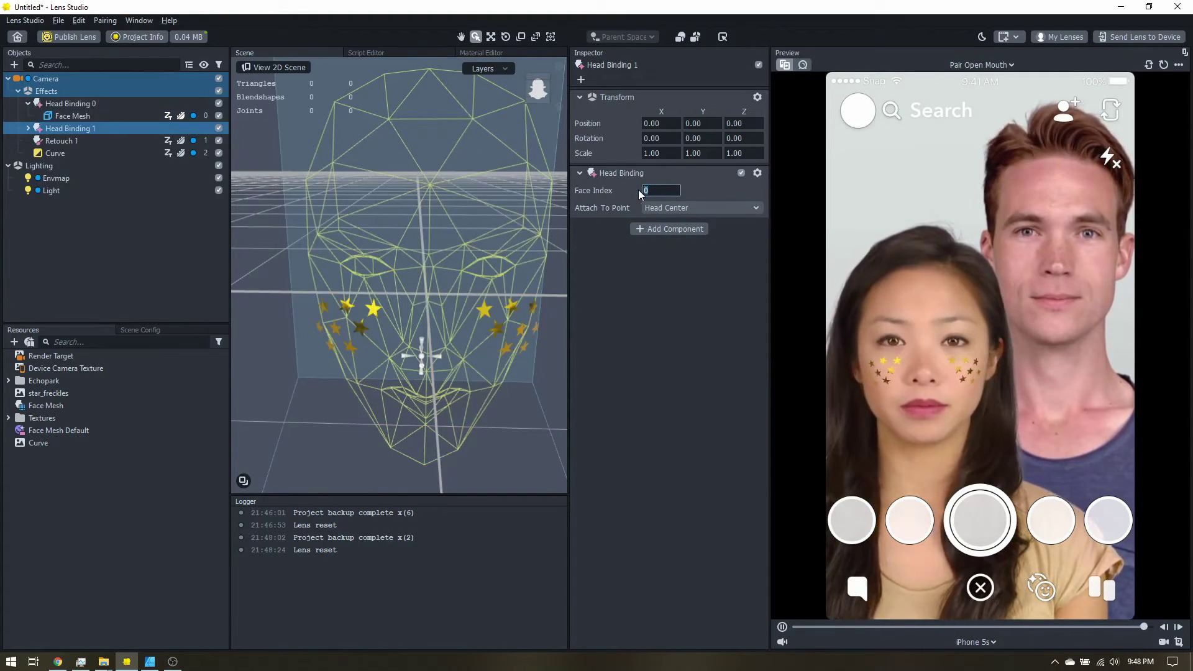
{"action": "type", "text": "1"}
{"action": "key", "text": "Return"}
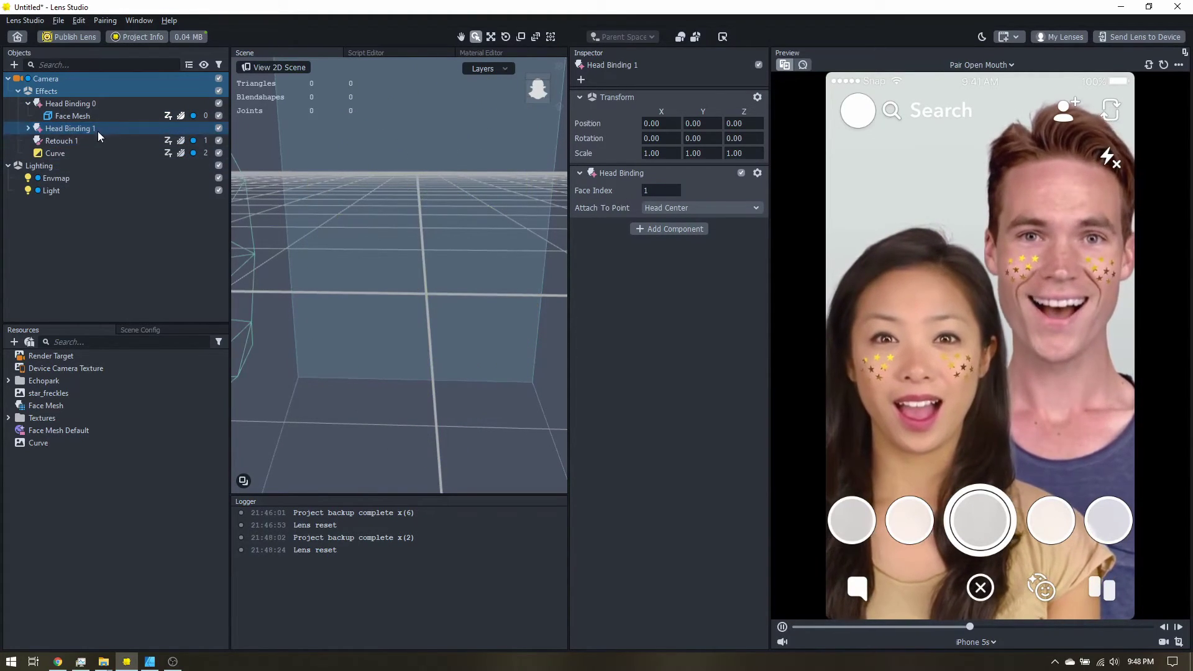
{"action": "left_click", "coordinate": [61, 140]}
Duplicate Retouch 1 as Retouch 2 and set its Face Index to 1.
{"action": "right_click", "coordinate": [70, 142]}
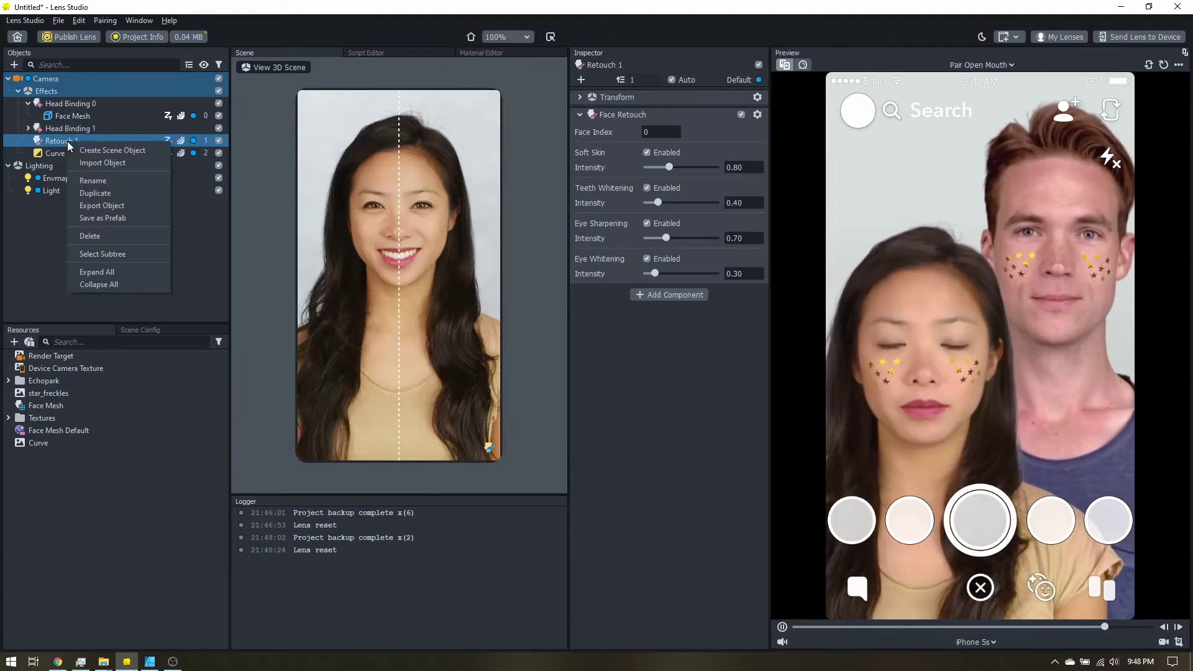
{"action": "left_click", "coordinate": [90, 193]}
{"action": "left_click", "coordinate": [644, 190]}
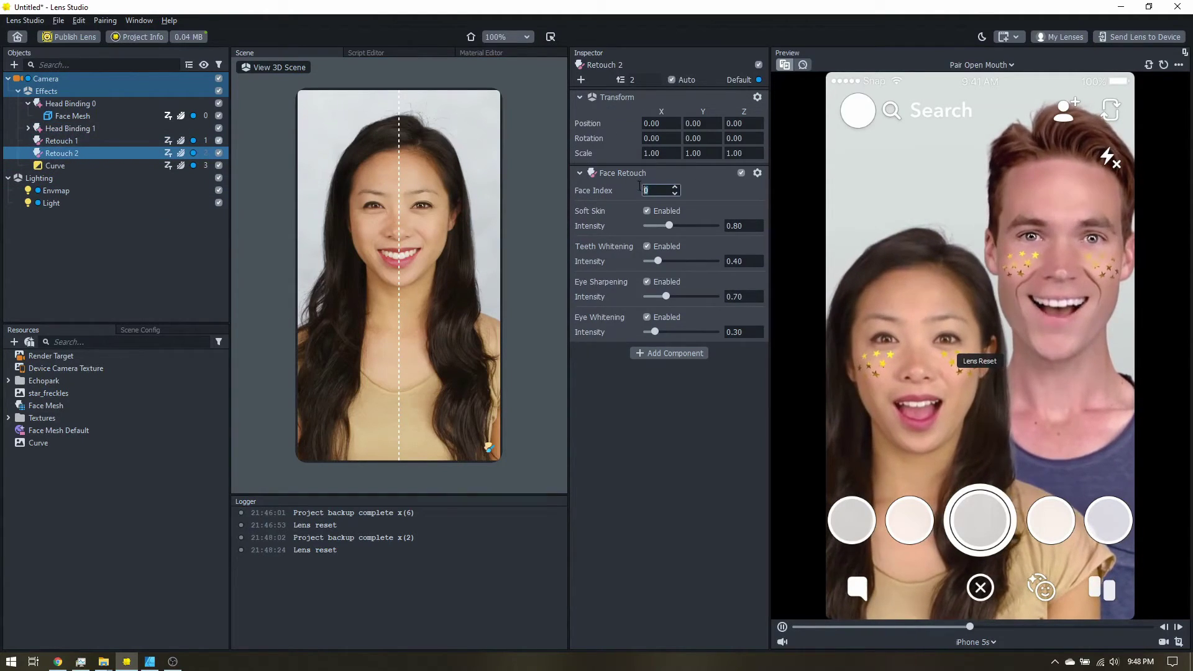
{"action": "type", "text": "1"}
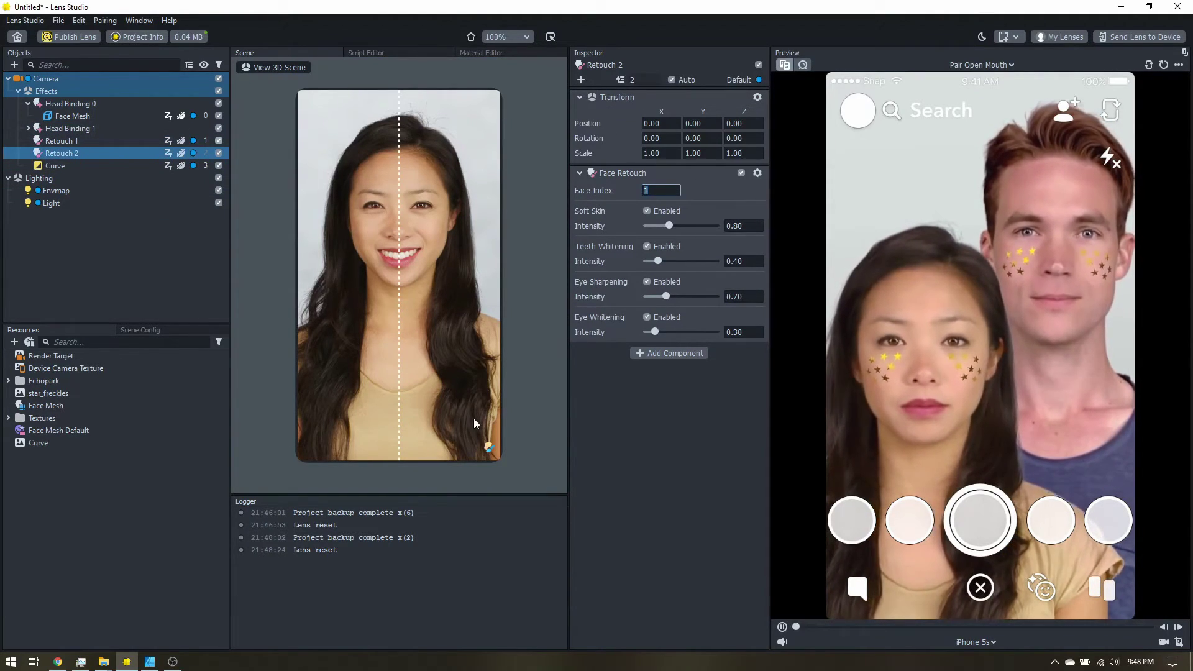
{"action": "left_click", "coordinate": [88, 141]}
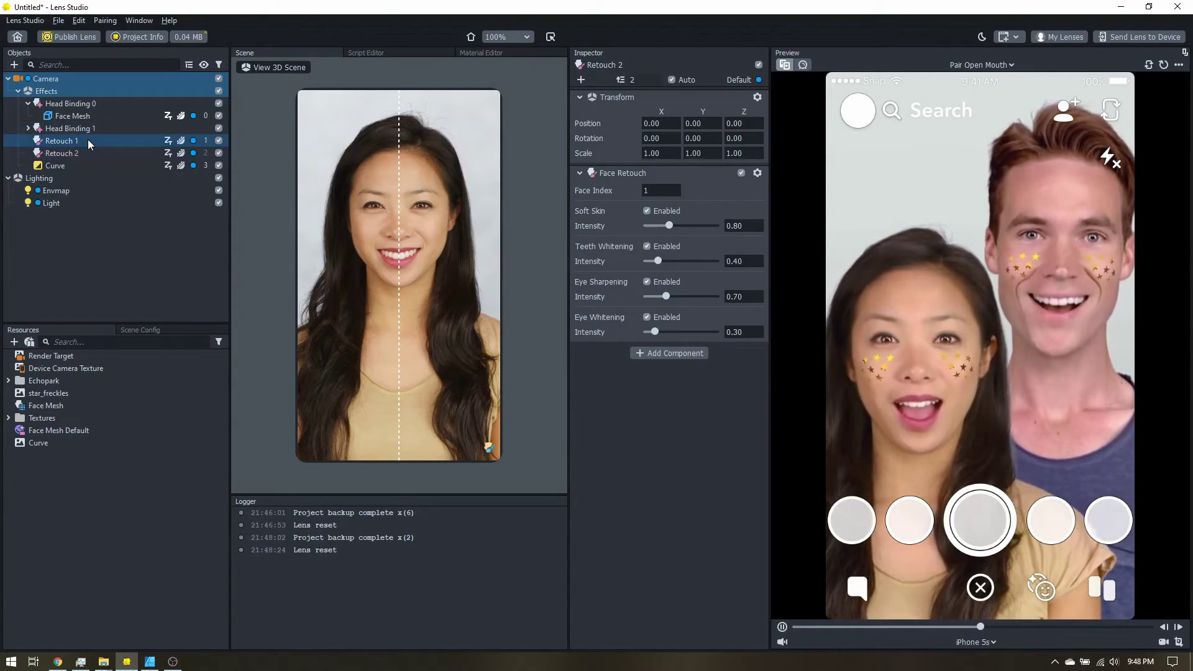
{"action": "left_click", "coordinate": [88, 140]}
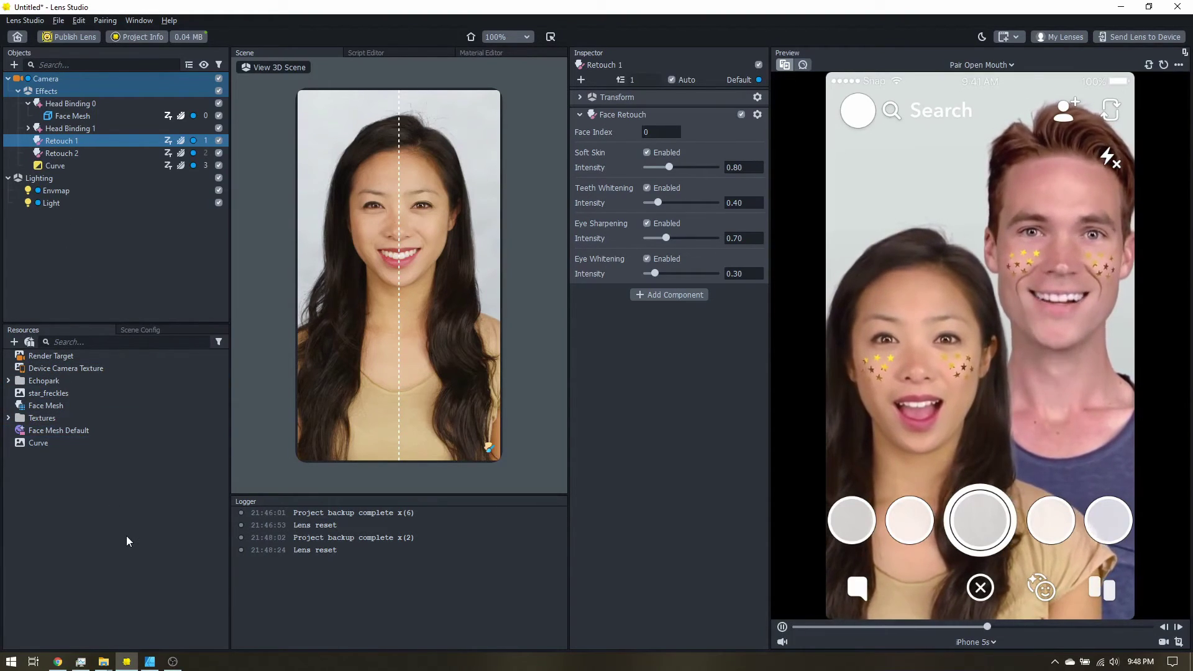
Show the background and rectangle layers in Affinity Designer, then select Face Mesh in Lens Studio.
{"action": "left_click", "coordinate": [150, 661]}
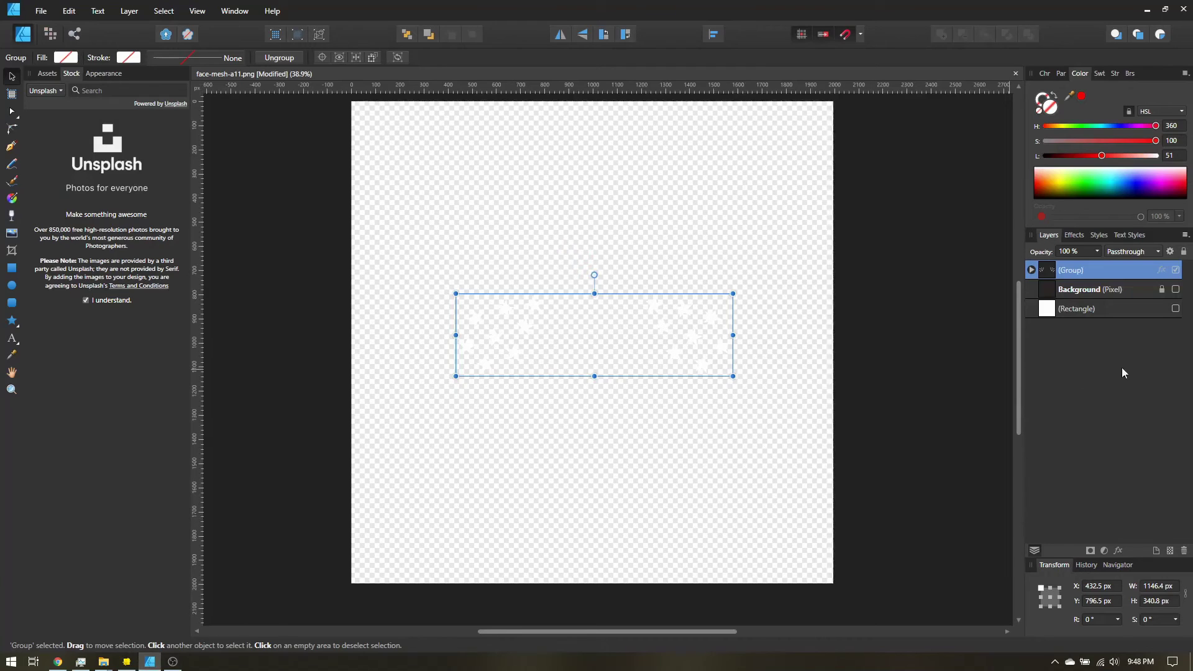
{"action": "left_click", "coordinate": [1175, 289]}
{"action": "left_click", "coordinate": [1175, 309]}
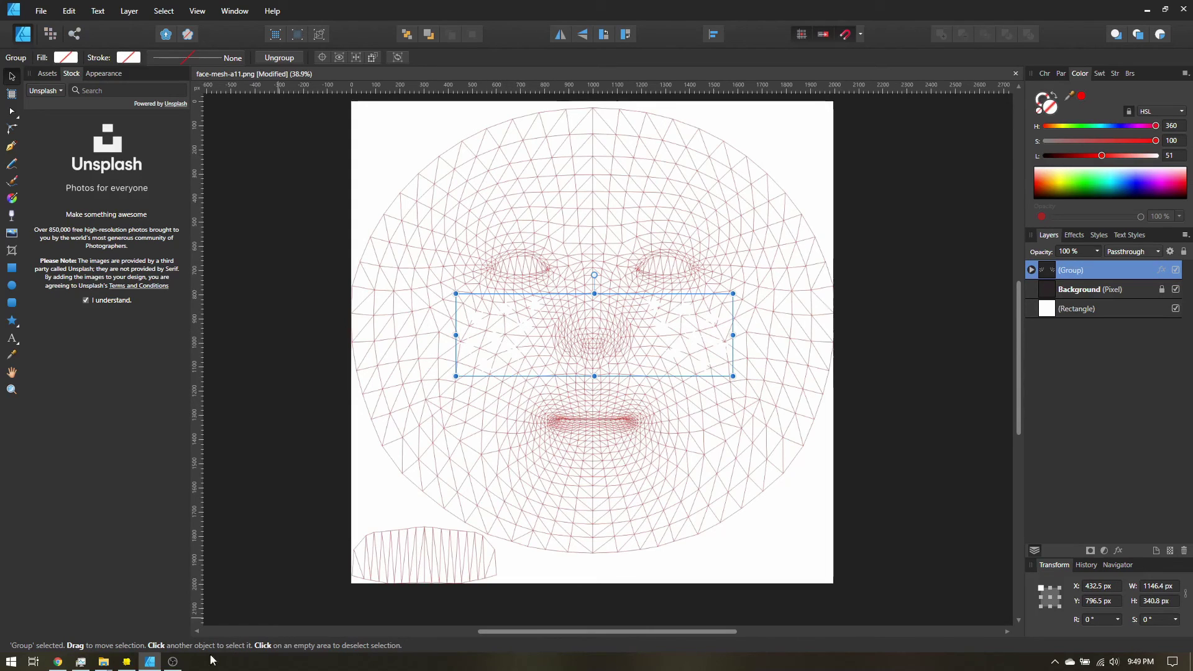
{"action": "left_click", "coordinate": [127, 663]}
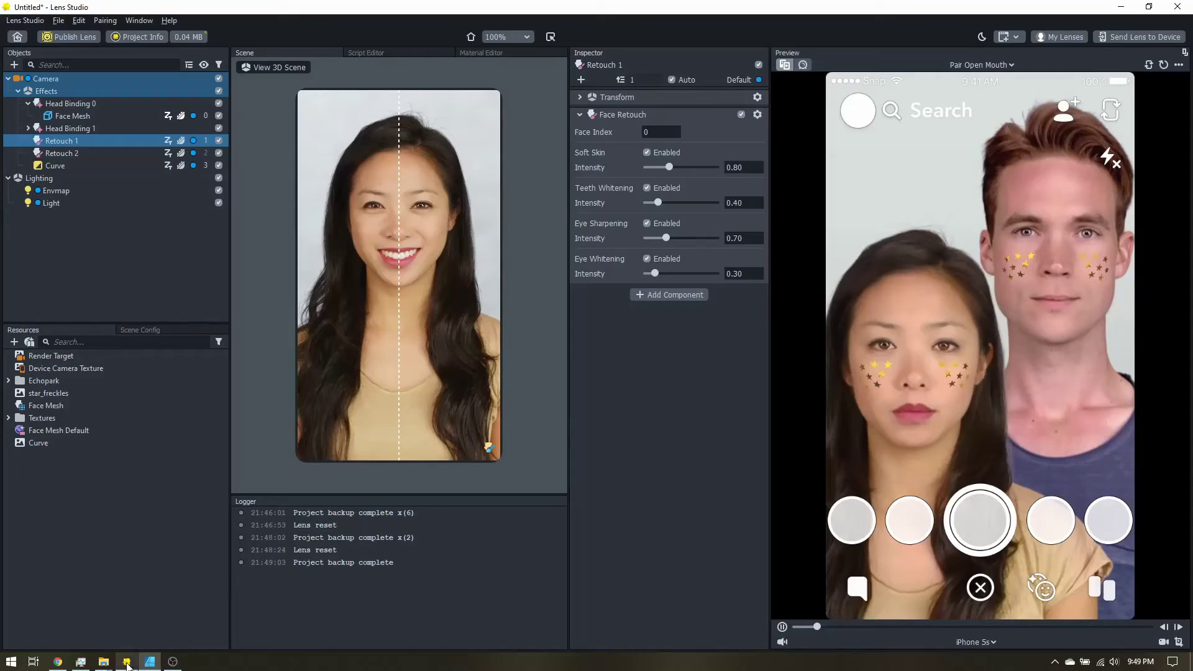
{"action": "left_click", "coordinate": [72, 116]}
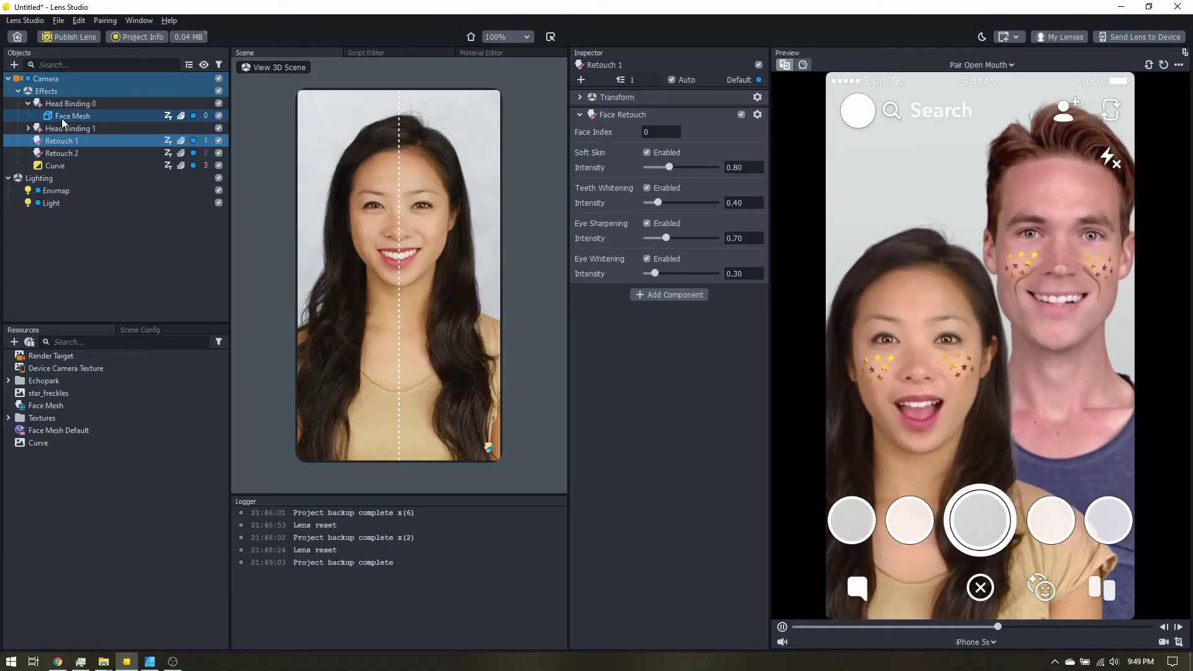